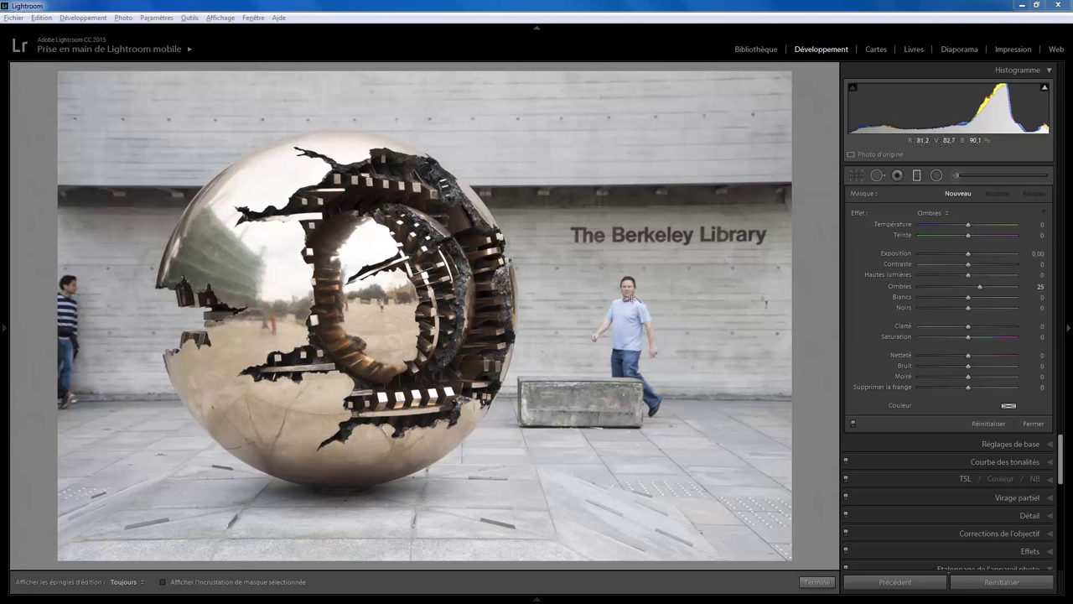
- Finish the radial filter and zoom to 1:1 on the walking man, panning toward the sculpture
click(820, 582)
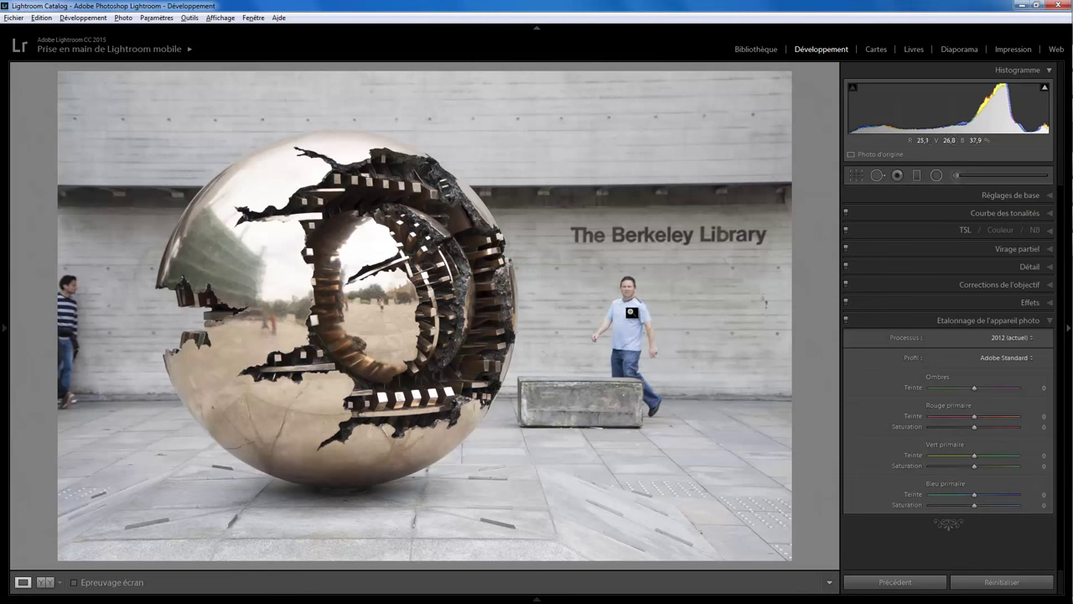
click(635, 317)
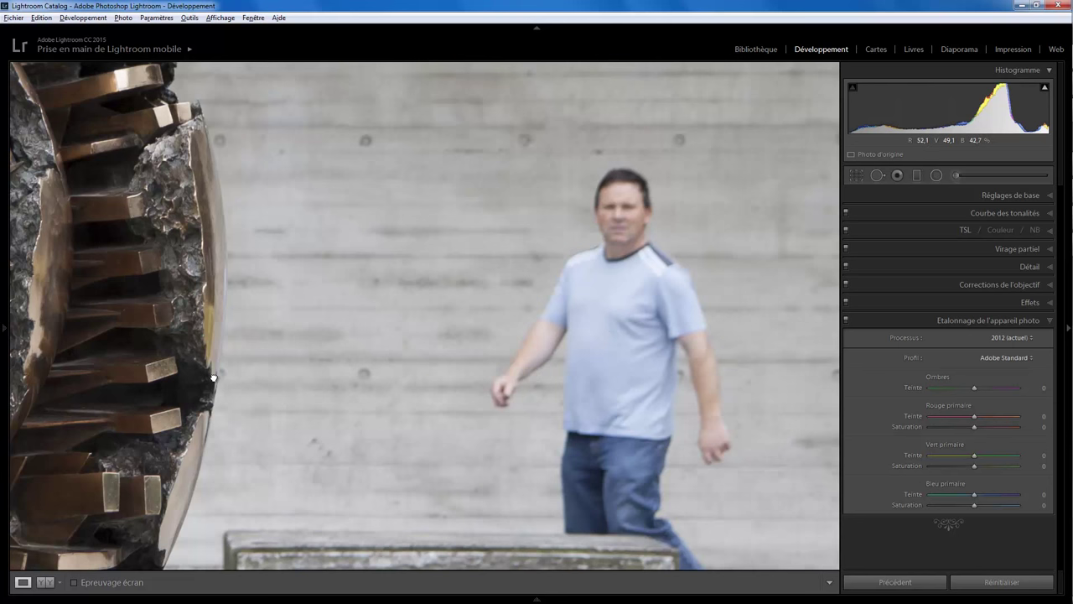
drag(215, 379, 612, 368)
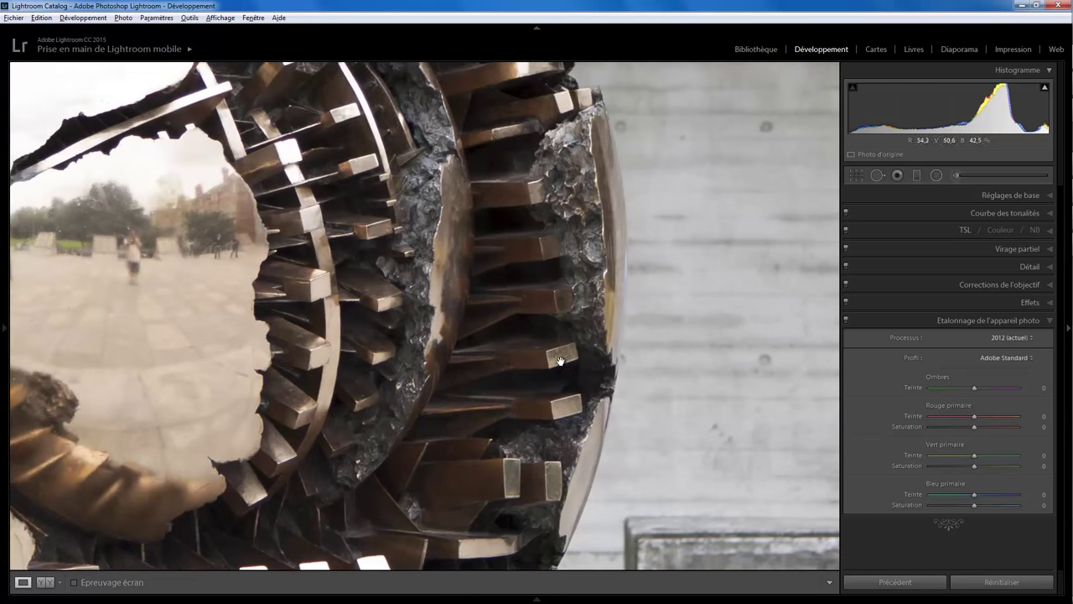
- Recheck the man at full size, return to Fit view, and collapse Camera Calibration
click(507, 330)
click(637, 312)
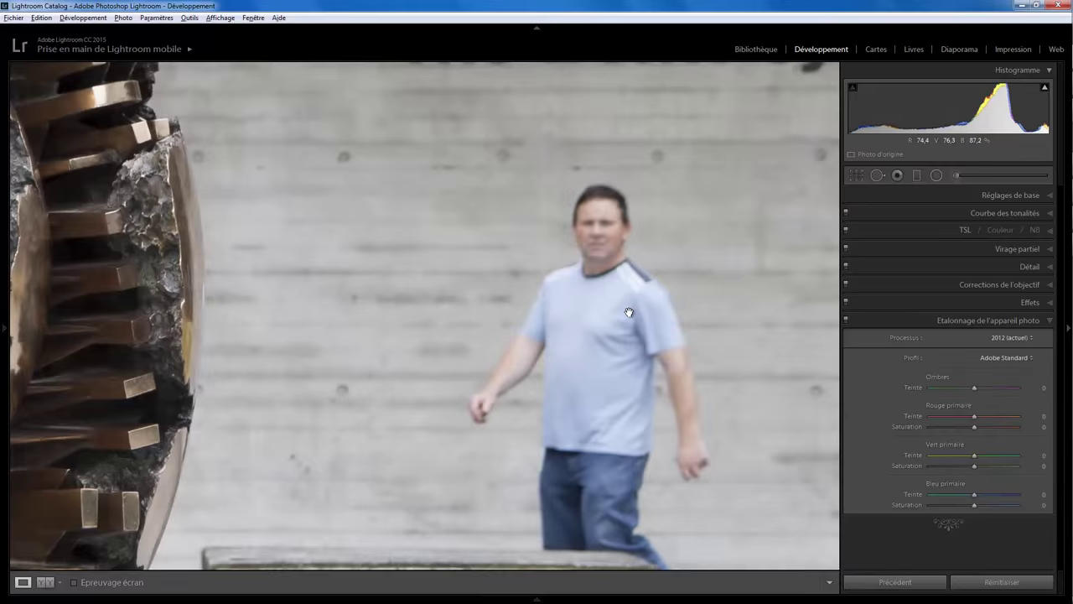
click(603, 327)
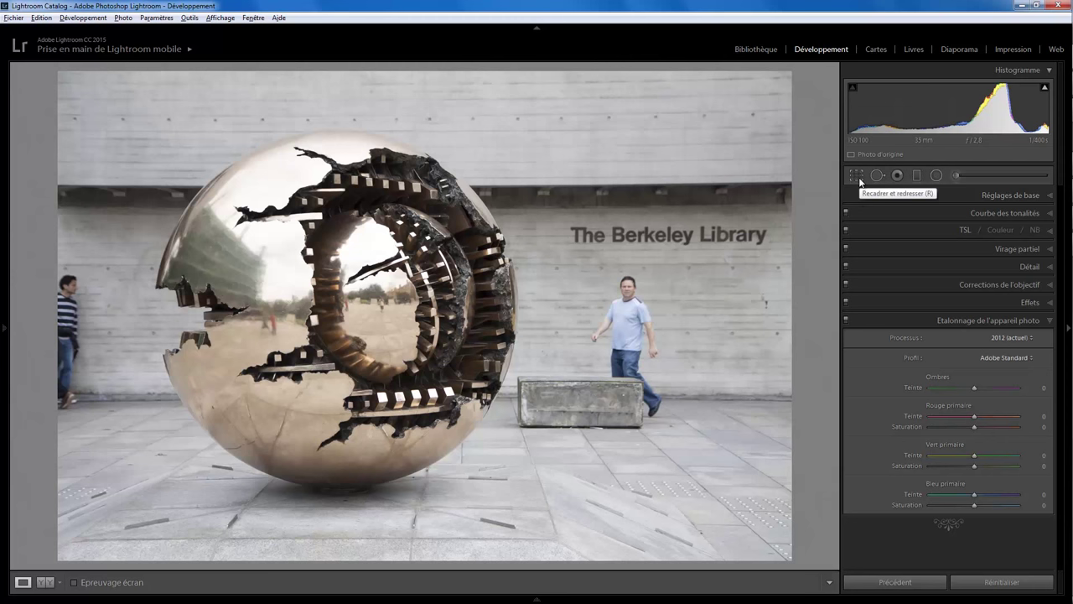
click(1050, 320)
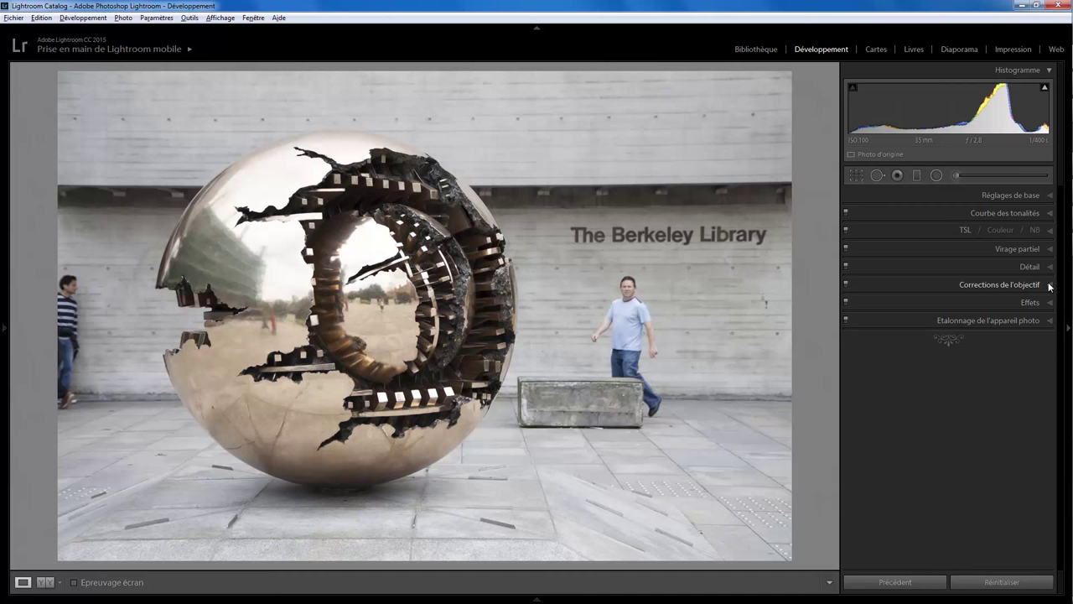
- Apply manual lens corrections of Distortion -2 and Rotation +0.3 with Constrain Crop on
click(1049, 285)
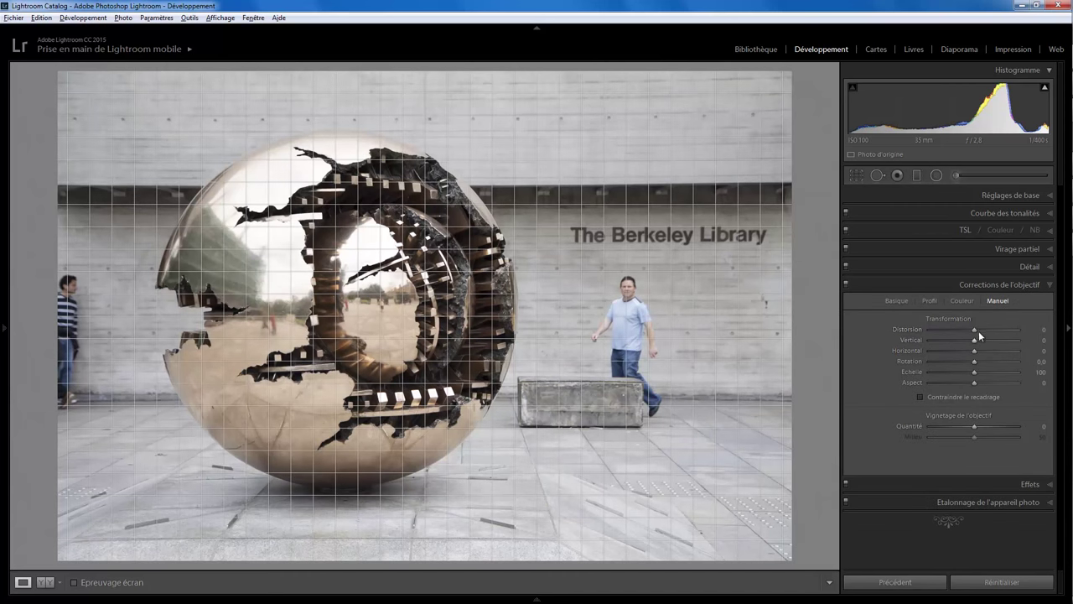
drag(973, 328, 972, 328)
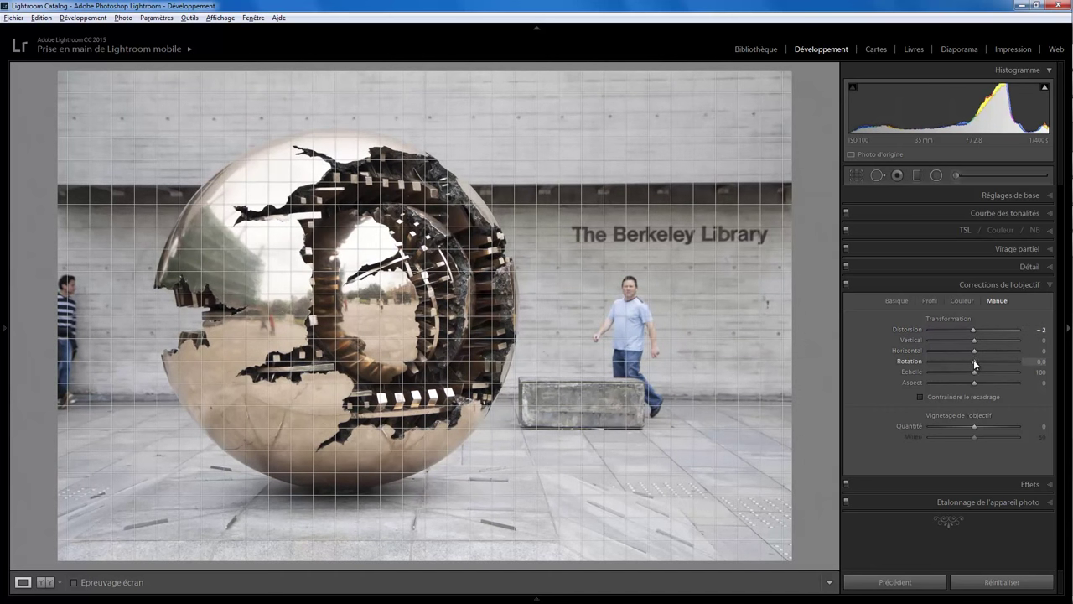
drag(975, 362, 977, 364)
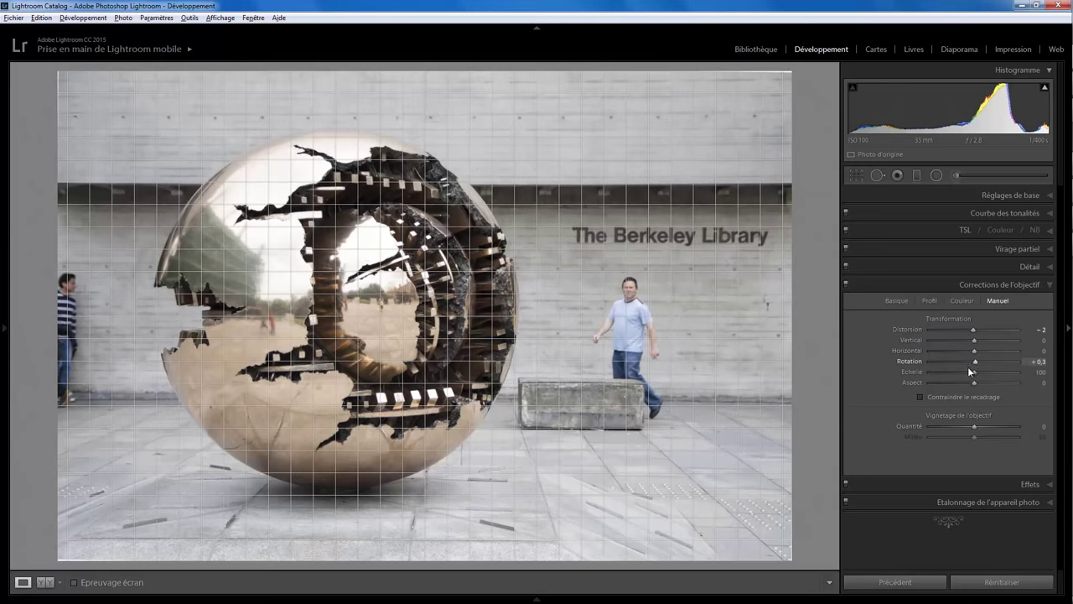
click(920, 398)
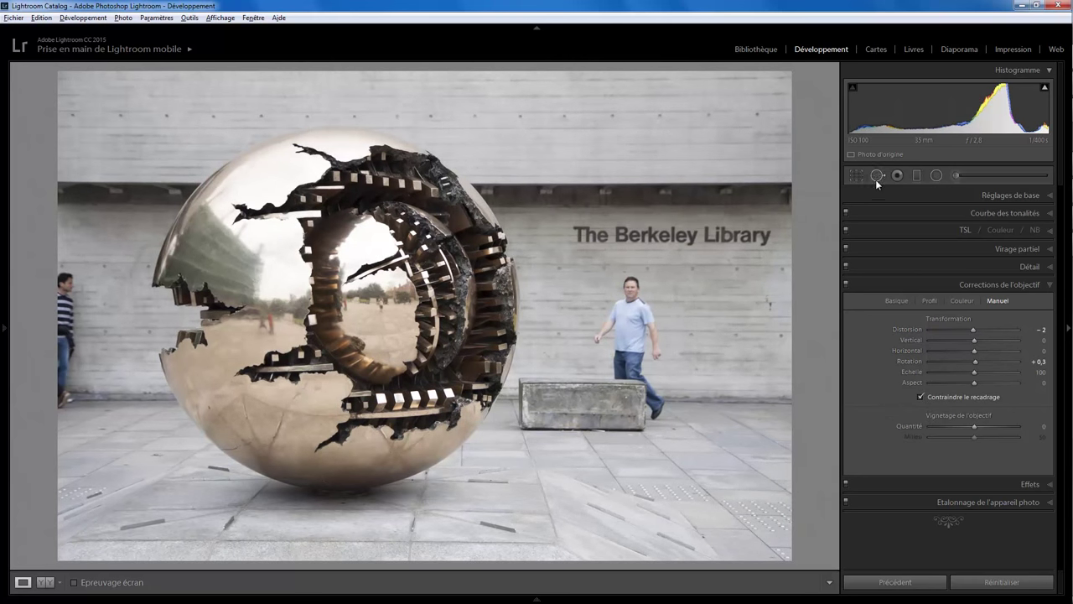
key(r)
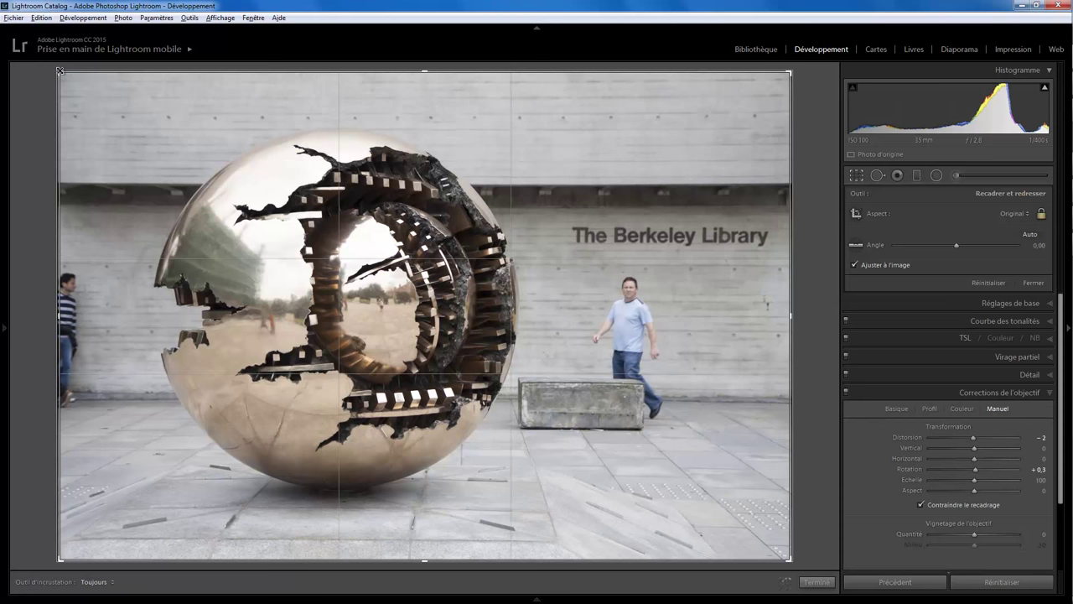
- Pull the top-left crop corner inward, reposition the photo, and apply the tighter crop
drag(63, 74, 77, 84)
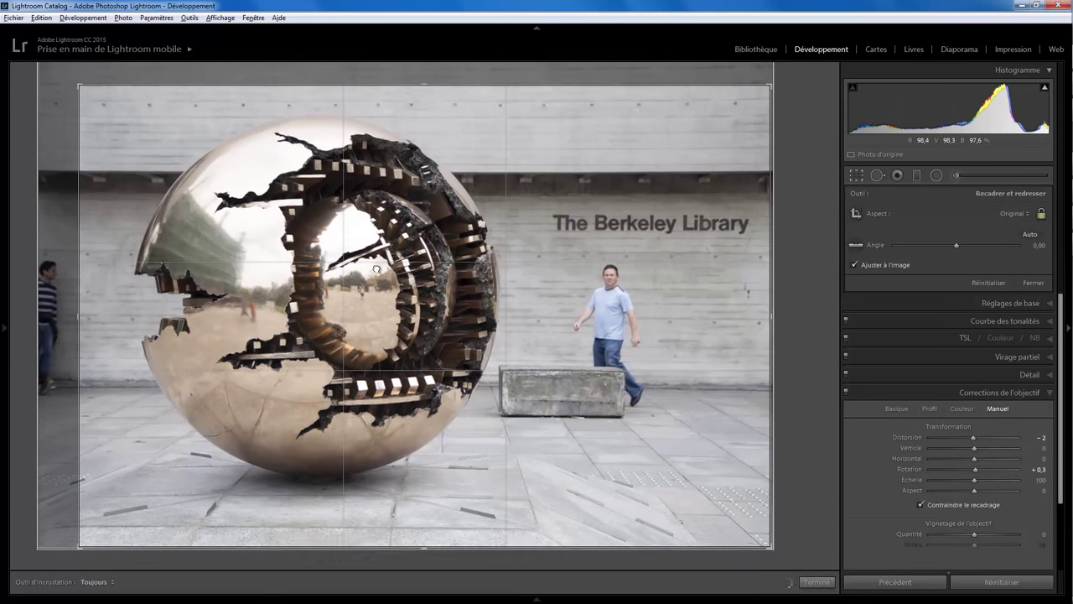
drag(376, 268, 377, 278)
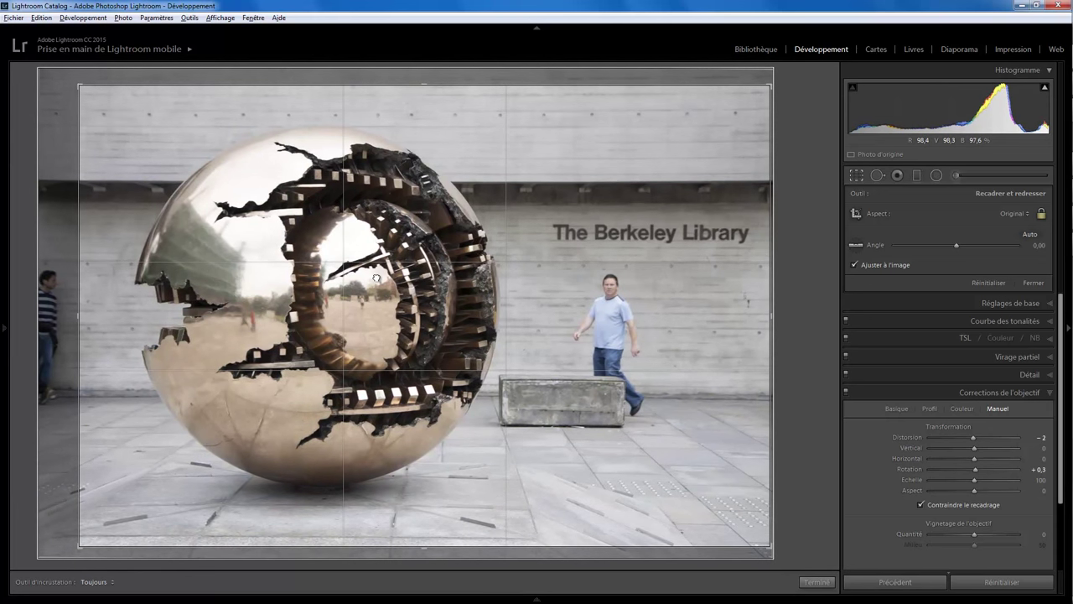
key(Return)
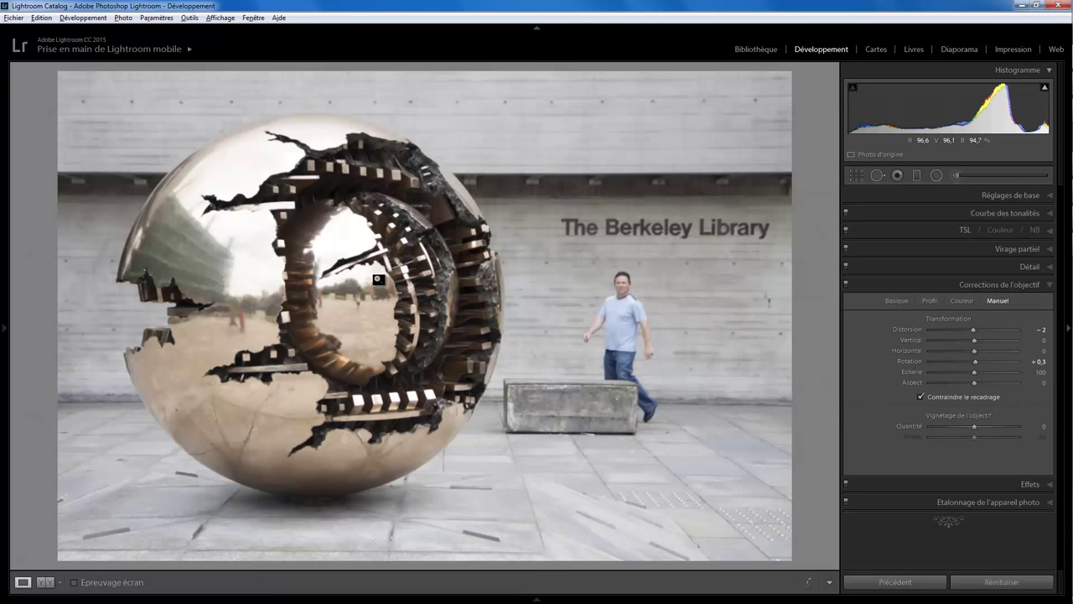
- Convert to black and white with Clarity +77, Highlights -100, Whites +40, Contrast +20
click(1050, 195)
click(1032, 212)
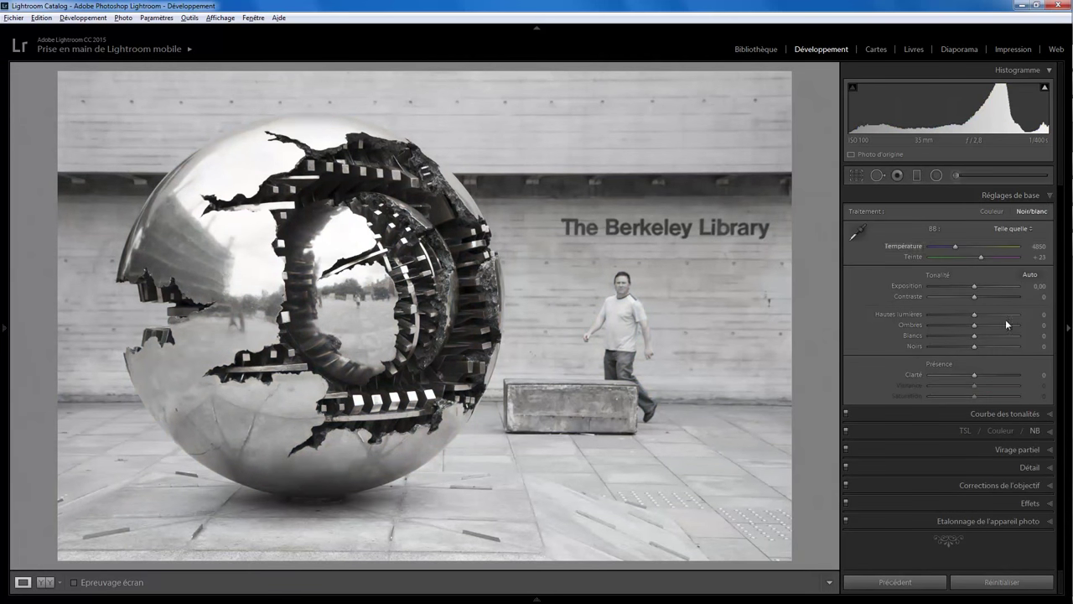
drag(984, 375, 1009, 374)
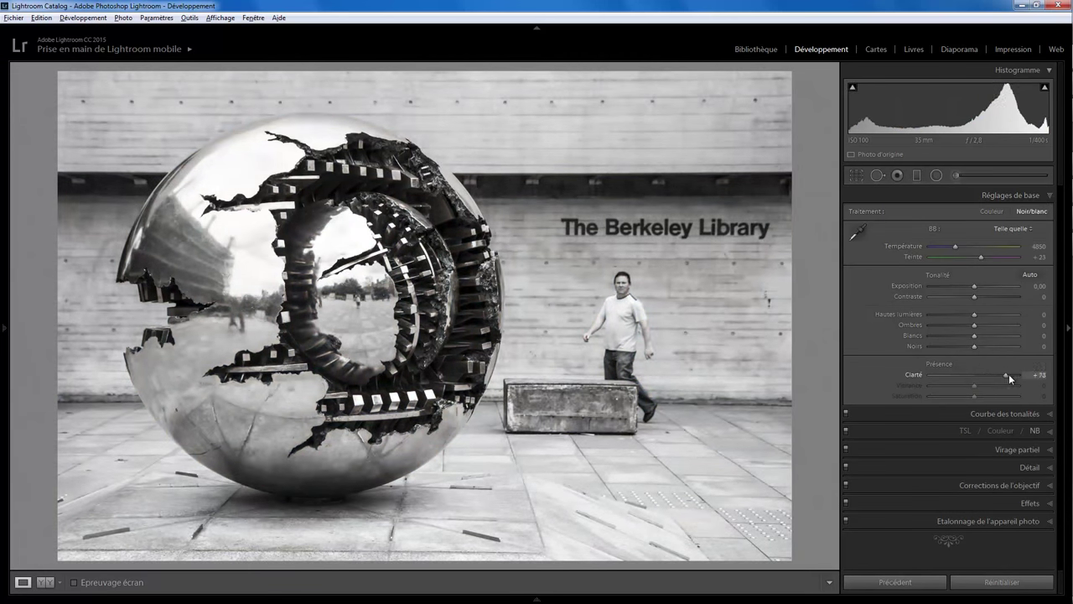
drag(974, 317, 929, 317)
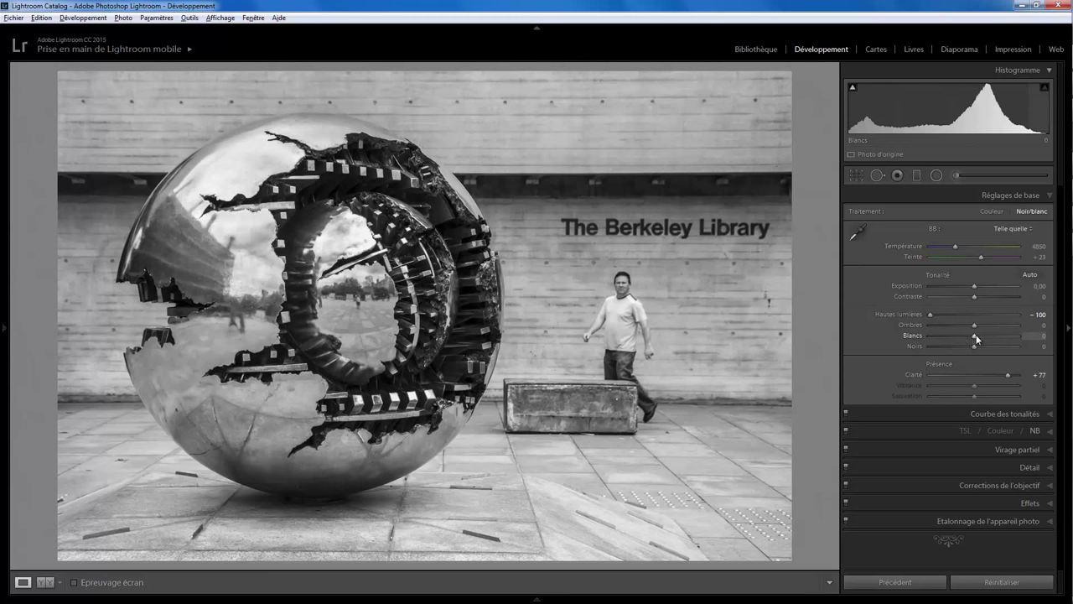
drag(978, 335, 993, 337)
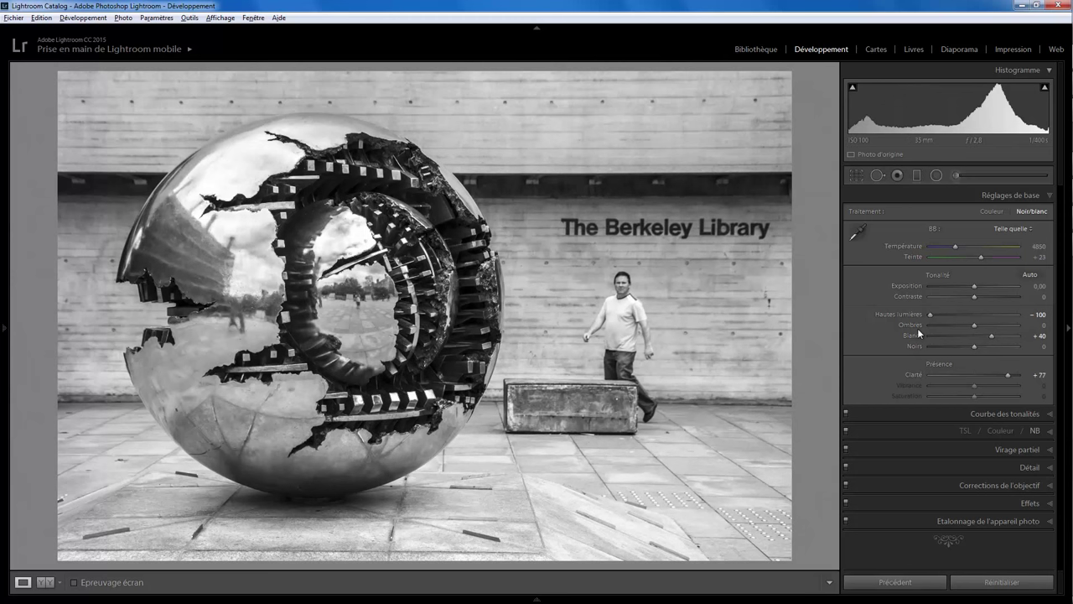
drag(974, 296, 981, 298)
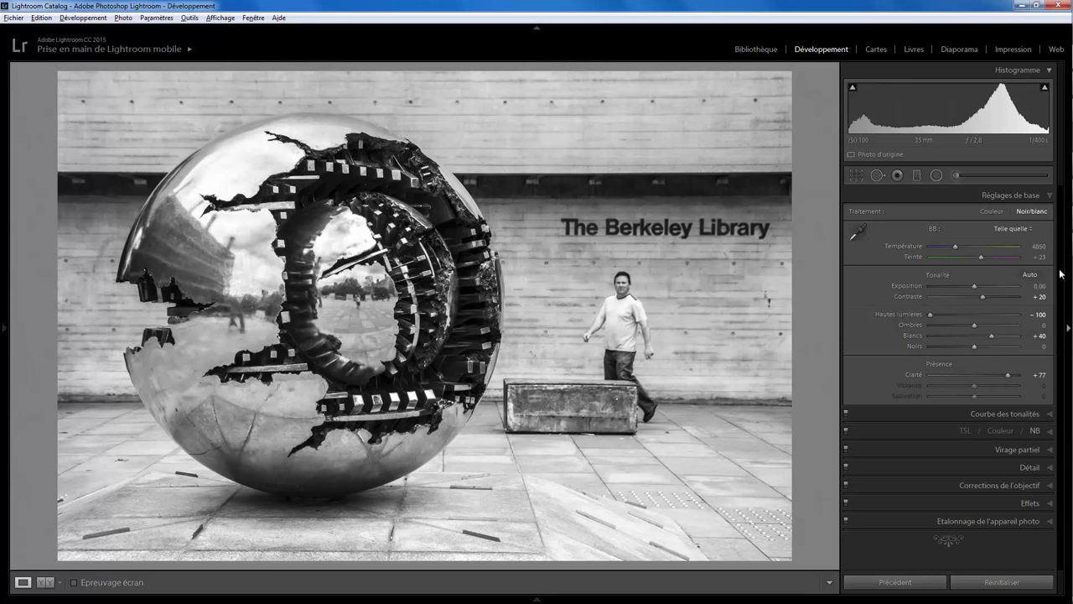
click(1053, 431)
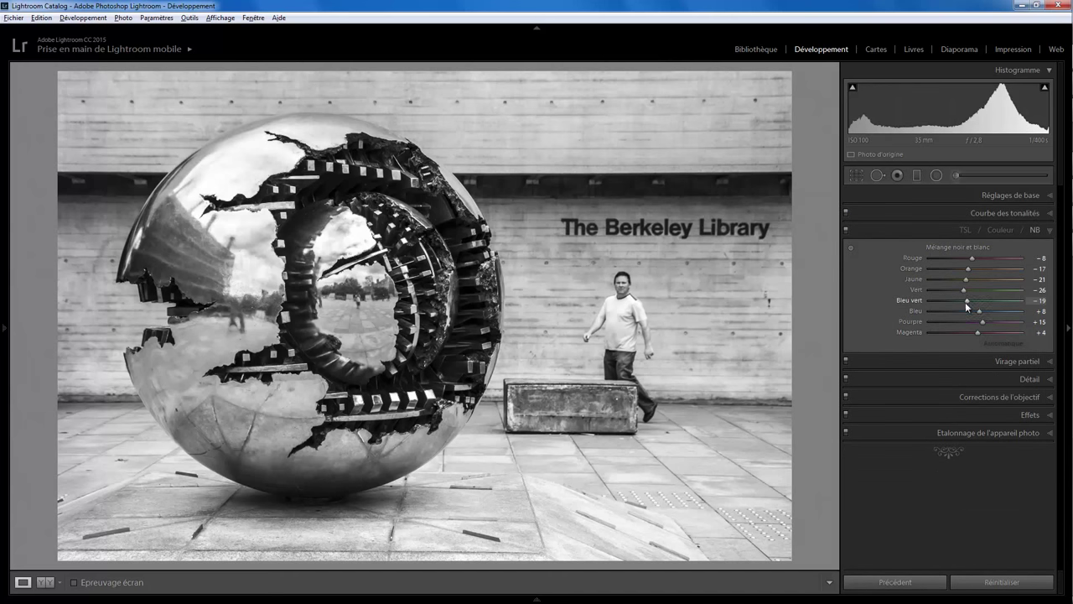
- In the B&W mix, darken the aqua tones and brighten the man's blue shirt
drag(966, 299, 939, 300)
mouse_move(979, 311)
mouse_down()
mouse_move(1005, 313)
mouse_move(964, 314)
mouse_up()
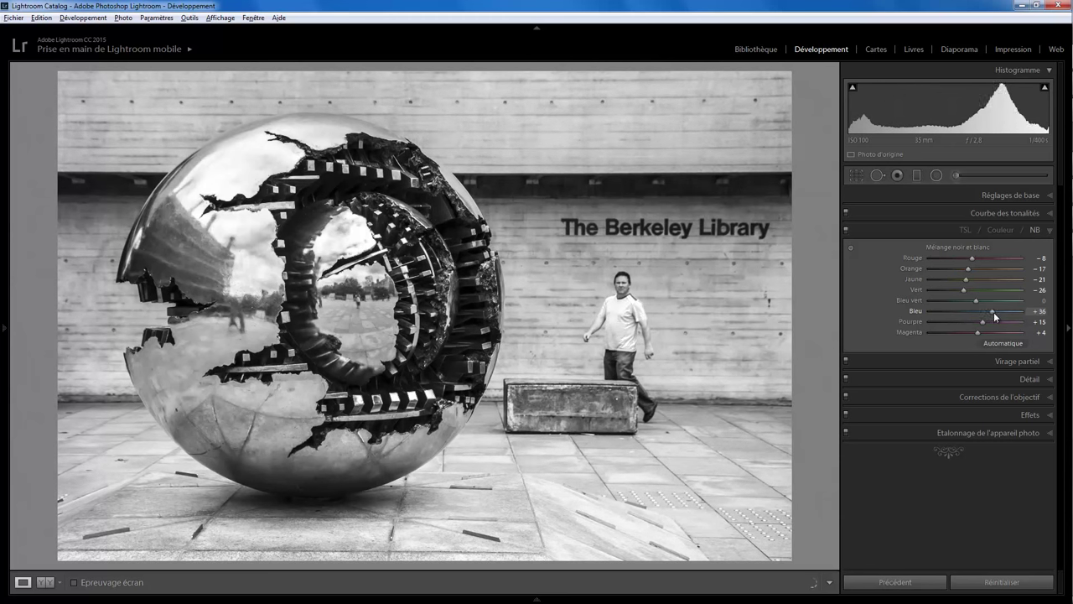
drag(964, 313, 987, 317)
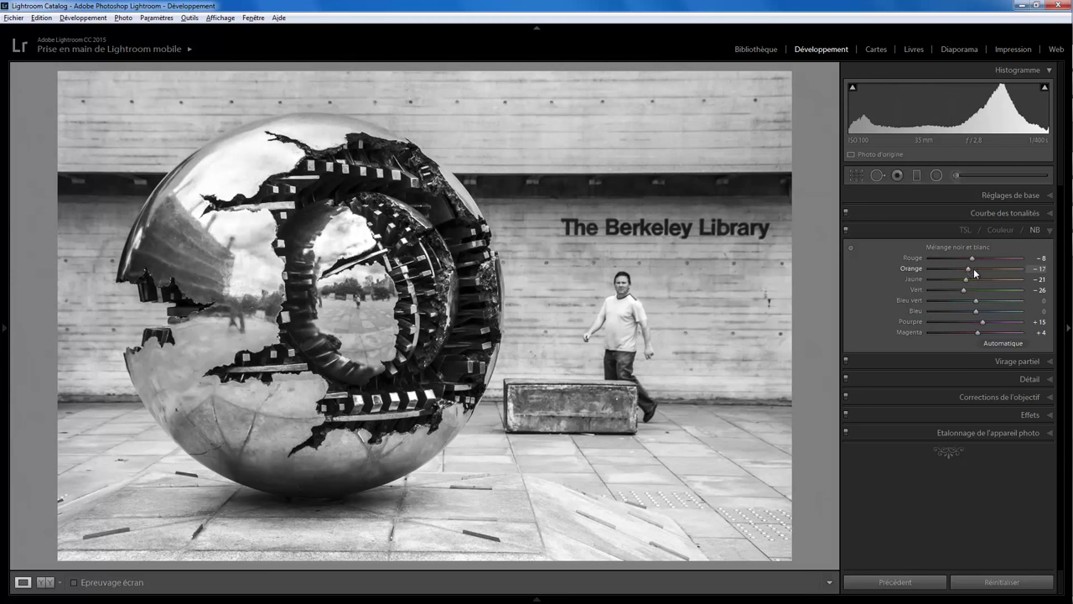
- Lift the orange mix to +12 and open the photo in Photoshop
mouse_move(973, 268)
mouse_down()
mouse_move(983, 269)
mouse_move(963, 267)
mouse_move(982, 270)
mouse_up()
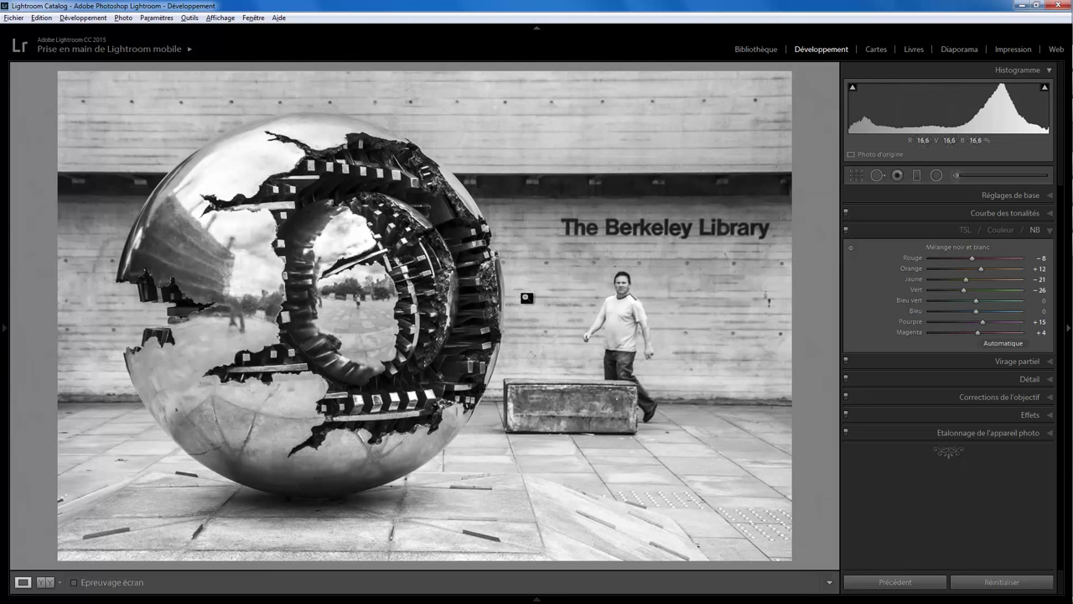
right_click(546, 297)
mouse_move(584, 371)
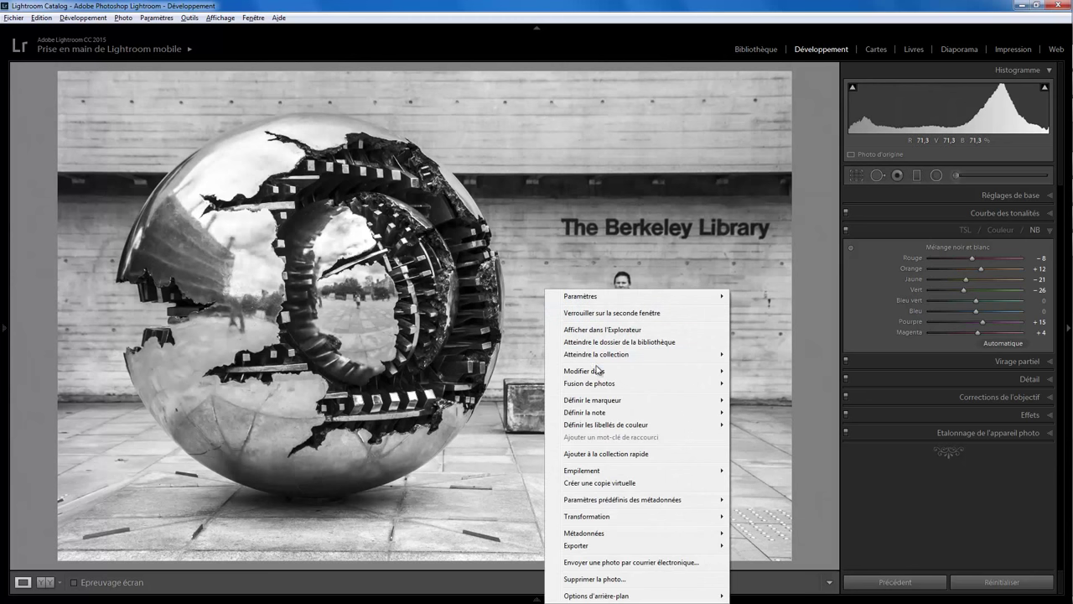
click(773, 372)
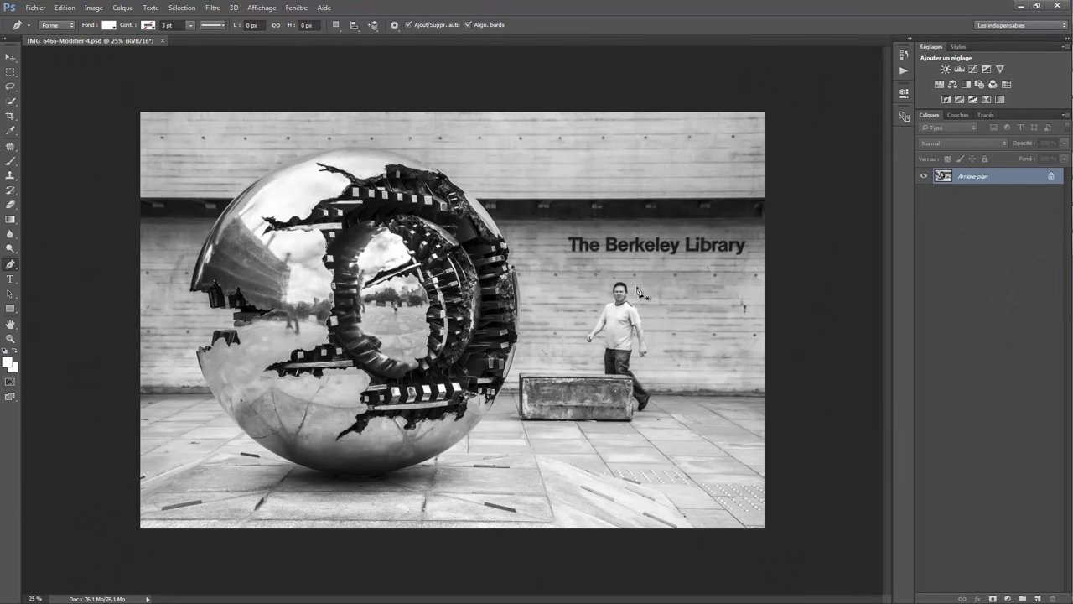
- Choose Quick Selection, zoom in on the walking man, and open the brush size/hardness picker
click(10, 101)
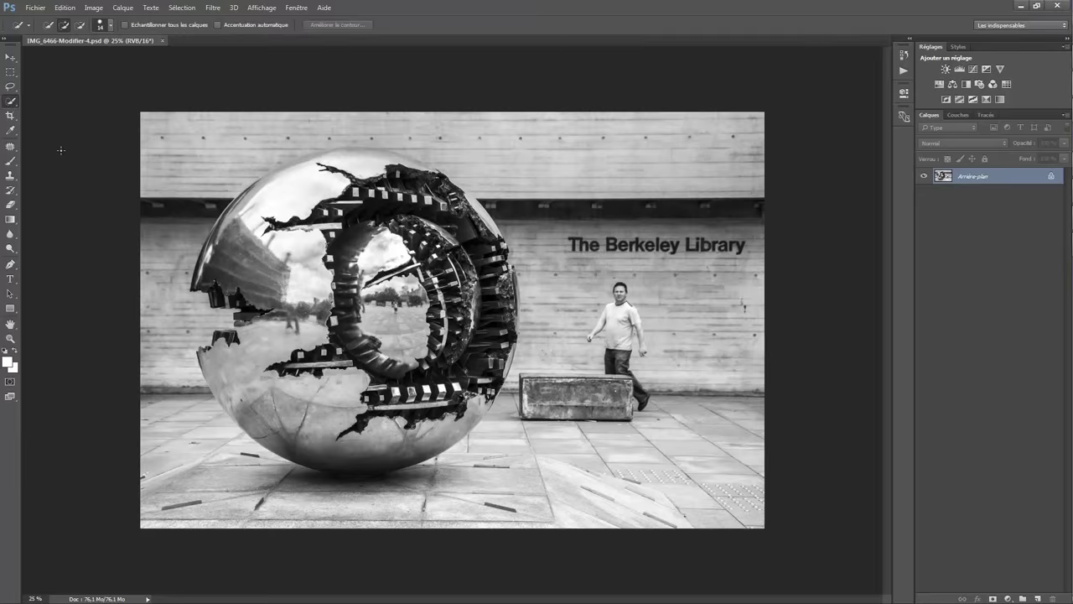
right_click(8, 103)
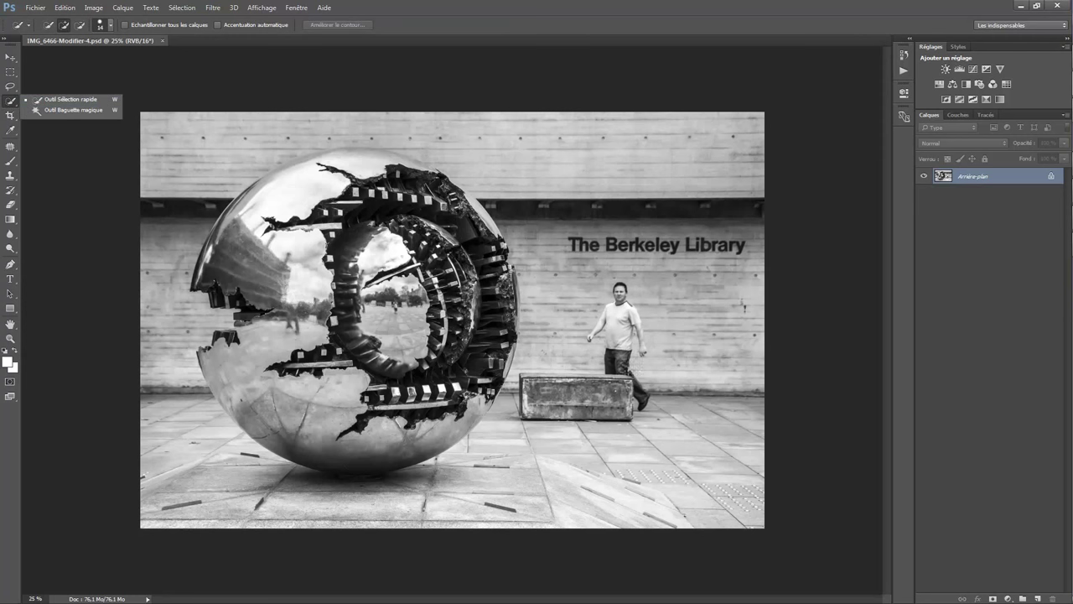
key(ctrl+plus)
key(ctrl+plus)
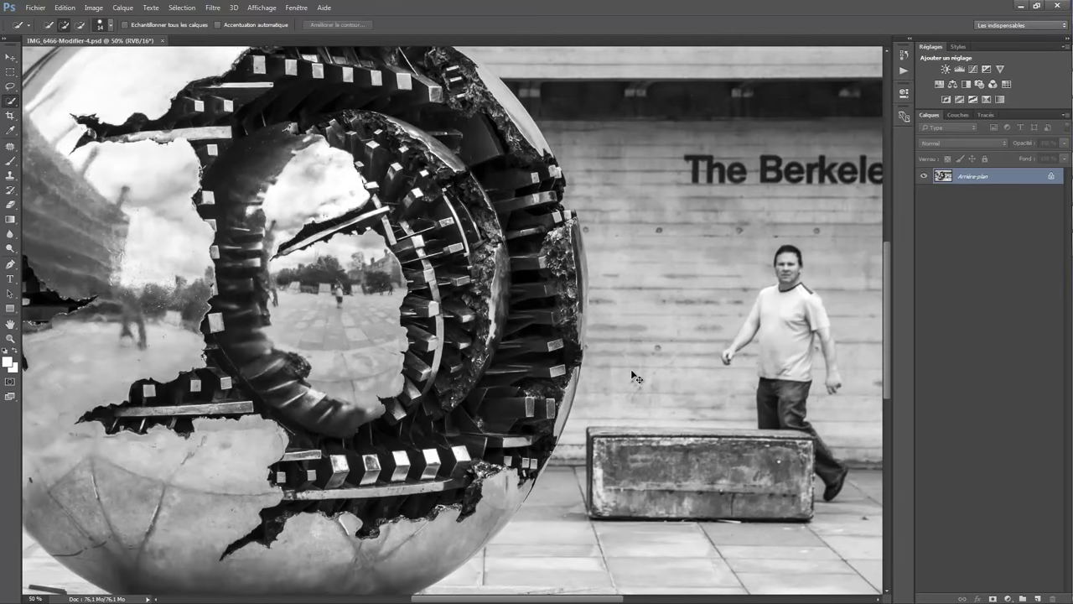
key(ctrl+plus)
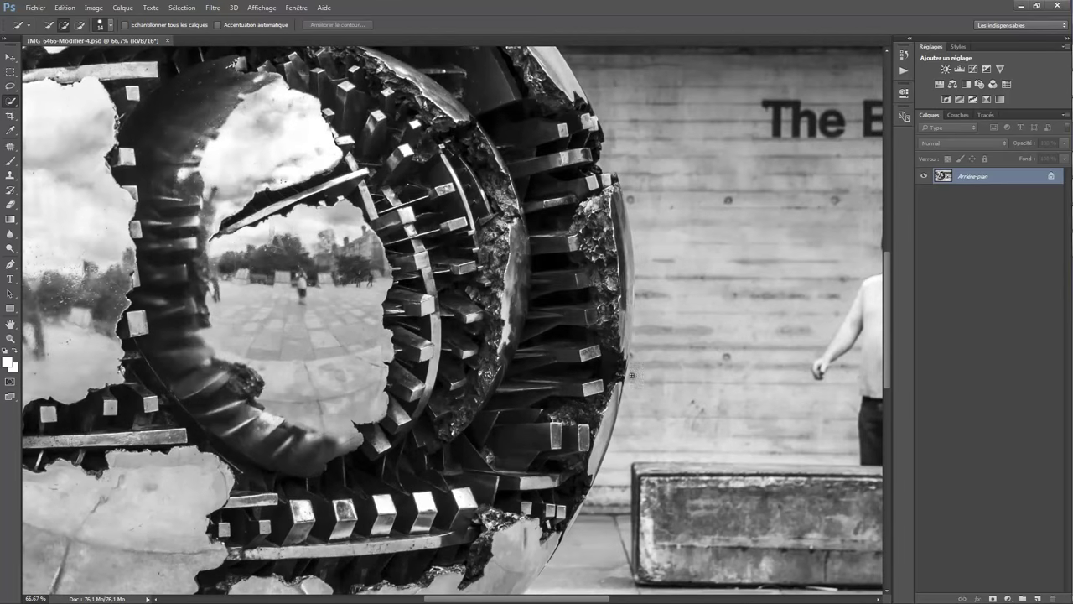
drag(584, 600, 677, 600)
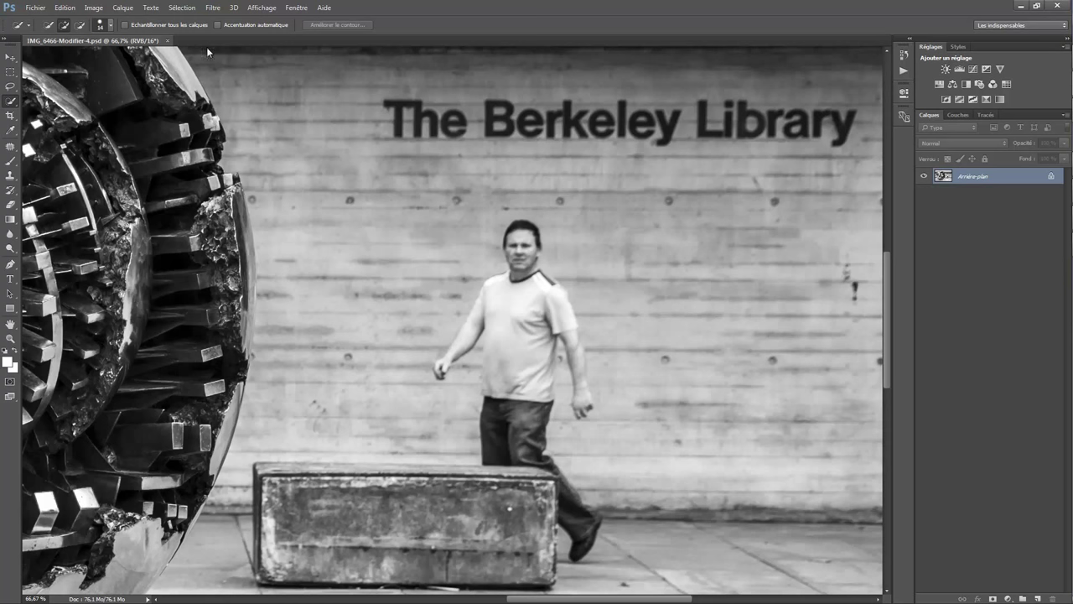
click(111, 28)
- Quick-select the man's face, trousers, shoe, both arms and right shoulder, zooming in
drag(526, 238, 523, 414)
drag(557, 471, 597, 516)
drag(597, 518, 597, 519)
key(ctrl+plus)
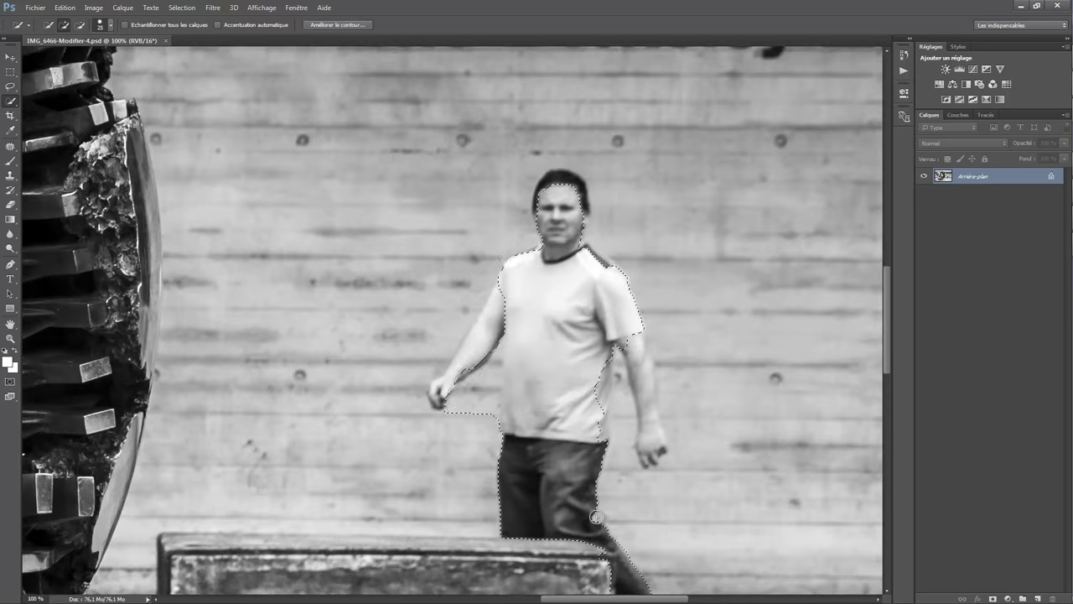
drag(485, 332, 452, 376)
drag(604, 379, 655, 450)
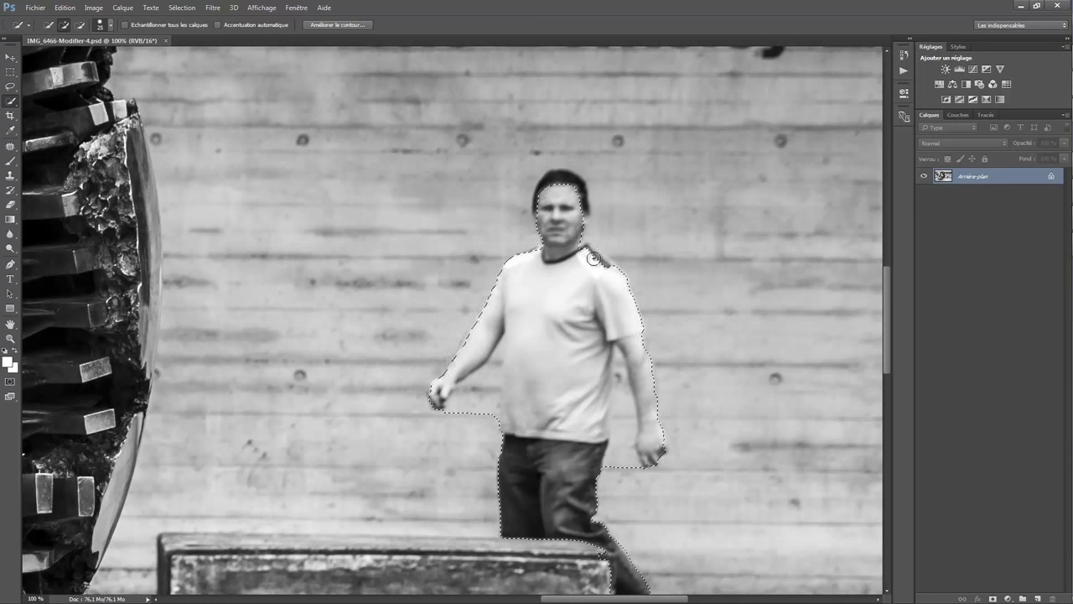
drag(588, 251, 603, 264)
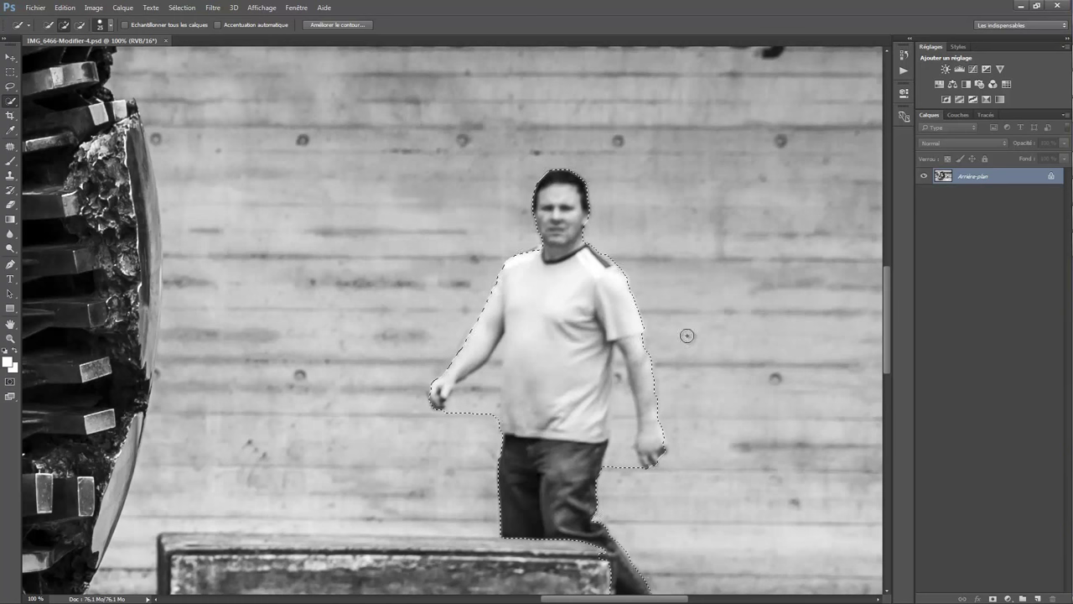
- Subtract the background gap between the man's left arm and torso from the selection
key(alt)
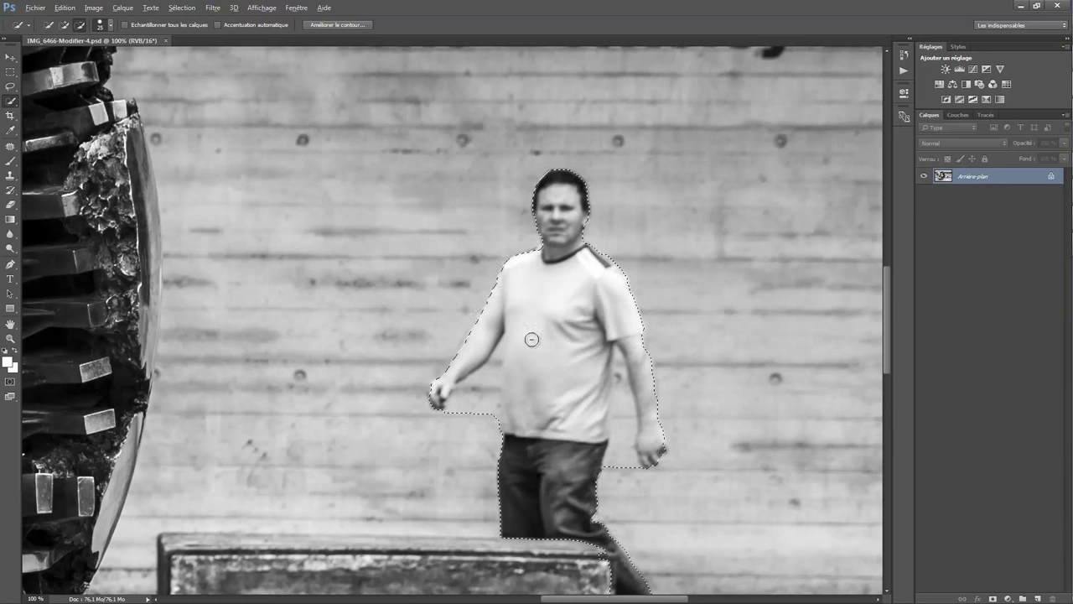
click(486, 400)
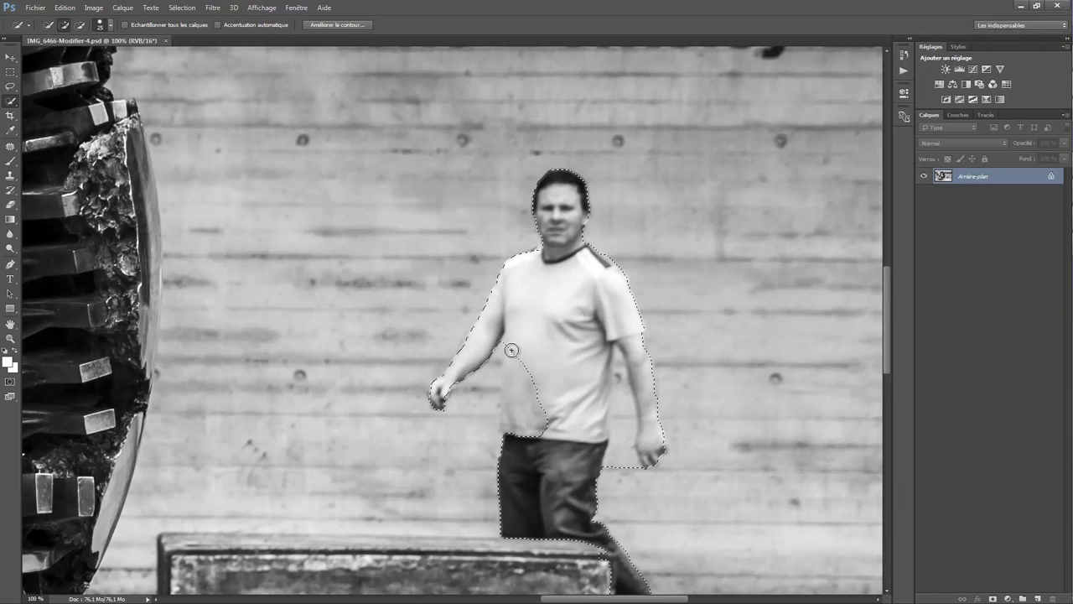
drag(509, 349, 510, 434)
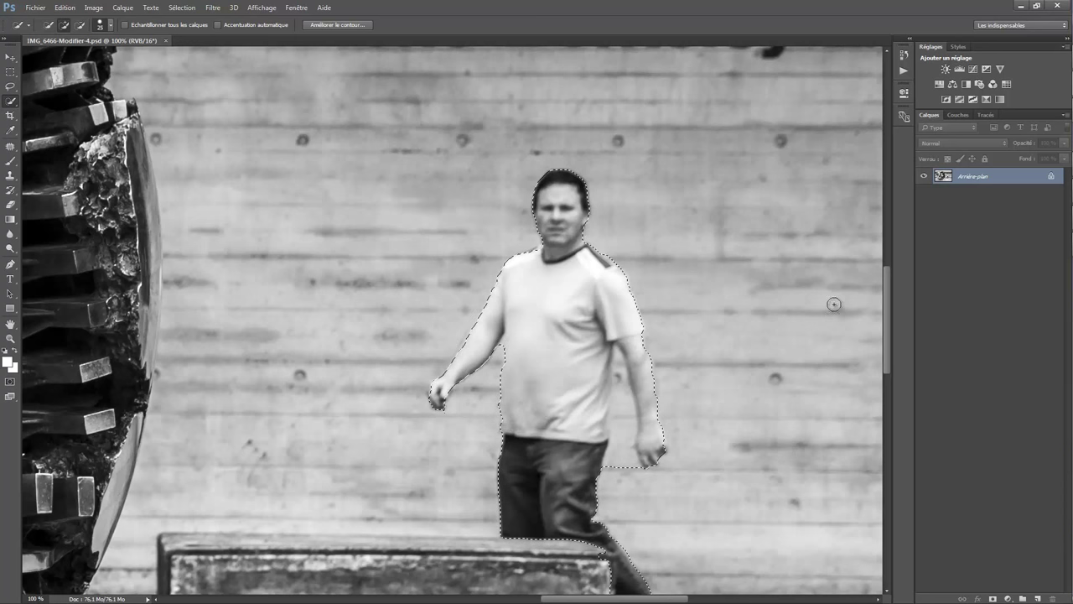
drag(887, 296, 887, 334)
- Subtract the gaps beside the right arm, waist and behind the heel
key(alt)
drag(619, 271, 625, 302)
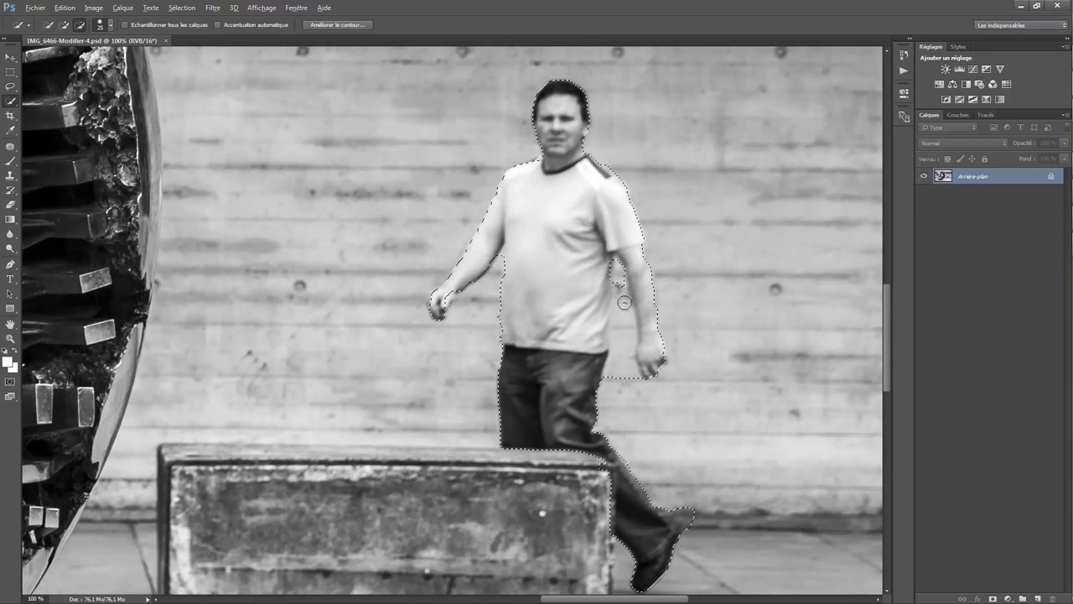
drag(619, 371, 631, 384)
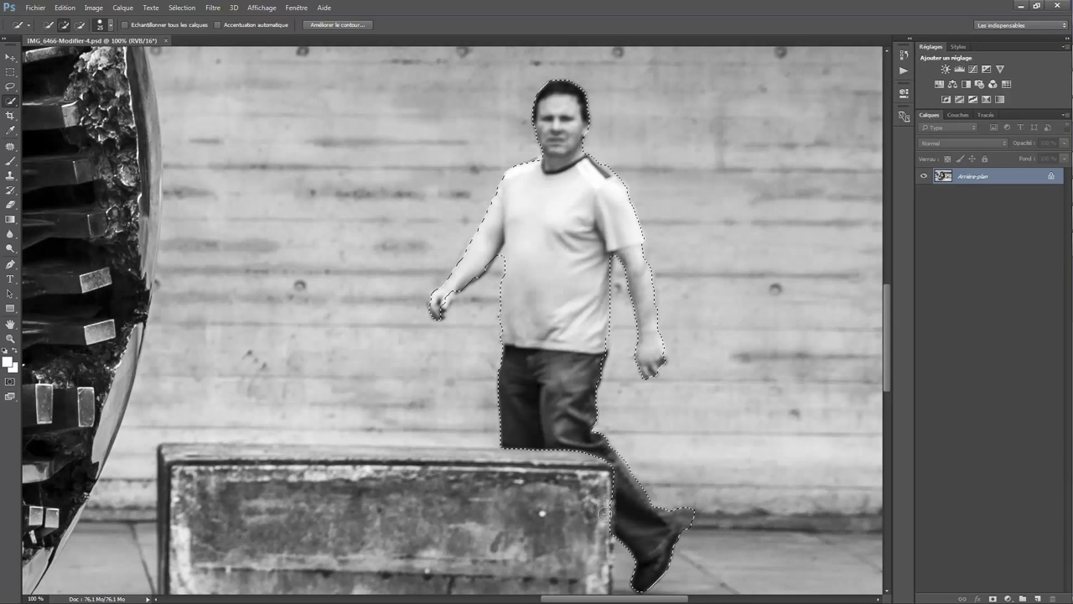
alt+click(684, 516)
mouse_move(887, 381)
mouse_down()
mouse_move(888, 400)
mouse_move(885, 370)
mouse_up()
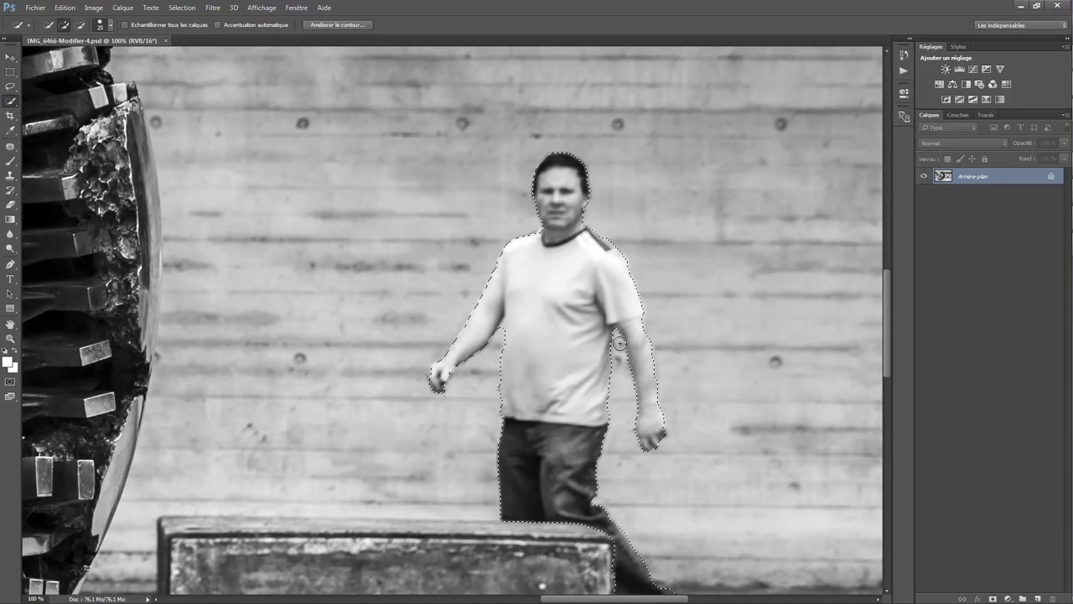
- Copy the selected man to a new layer, Calque 1, with Layer via Copy
right_click(585, 302)
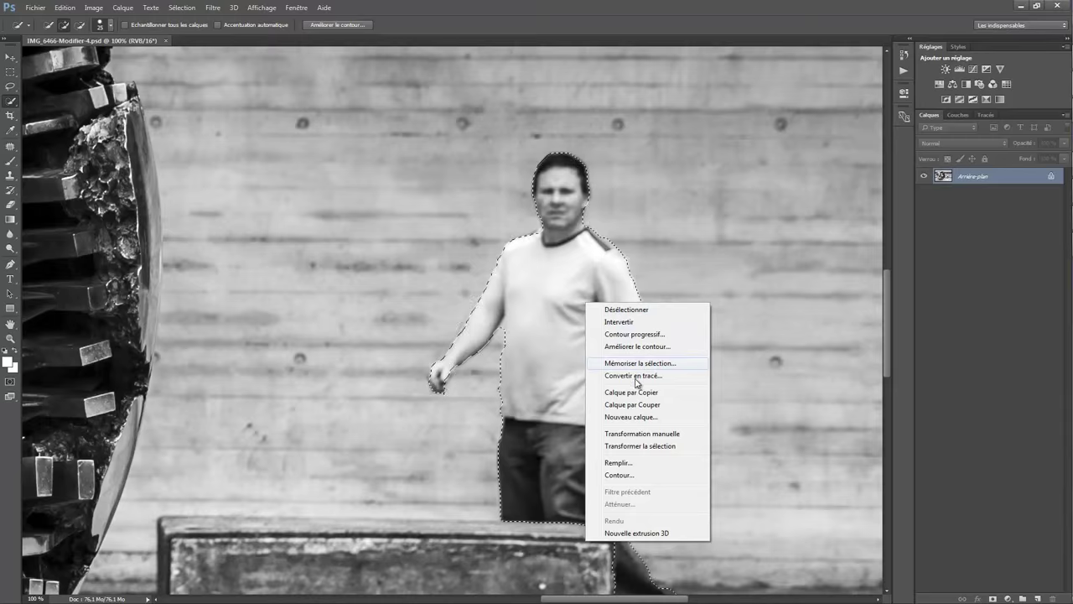
click(633, 393)
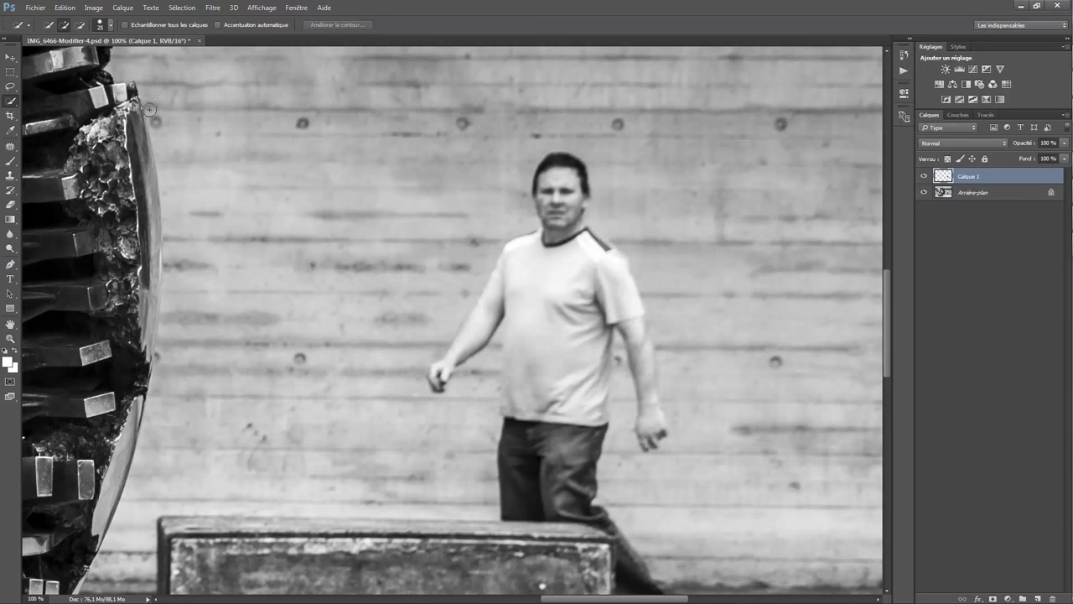
- Open Filter > Blur > Motion Blur (Flou directionnel) on Calque 1
click(212, 8)
mouse_move(251, 163)
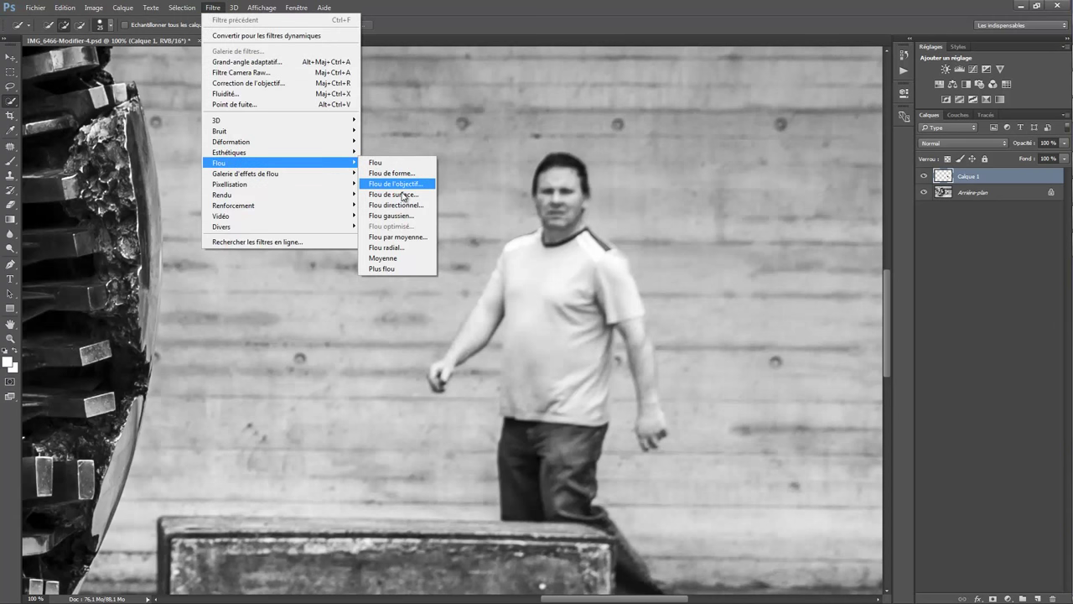
click(399, 209)
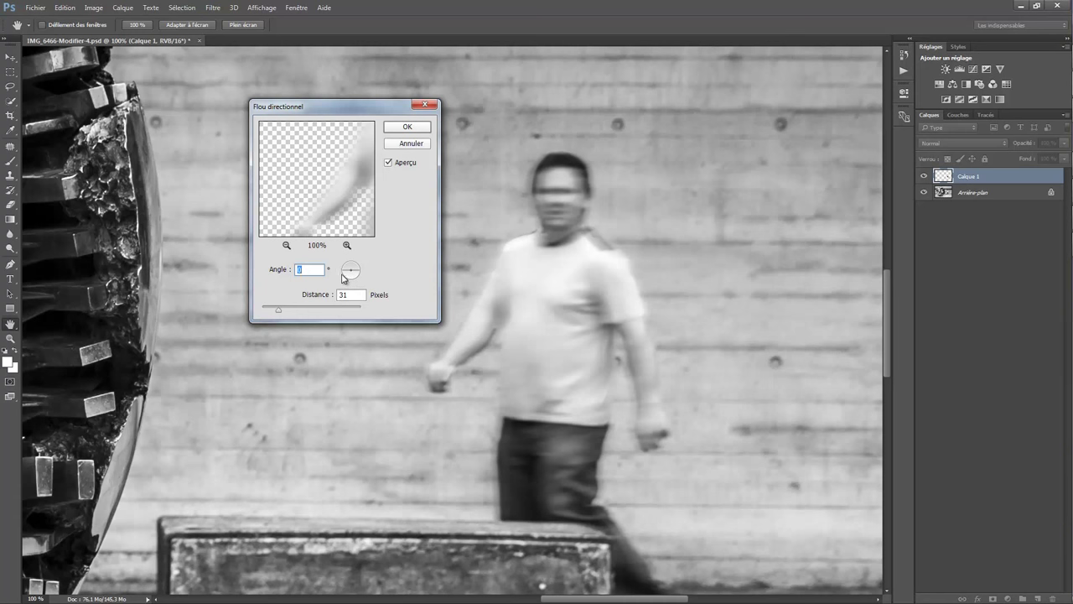
- Apply a Flou directionnel to Calque 1 at angle 0 with about 33 pixels distance
drag(349, 278, 359, 249)
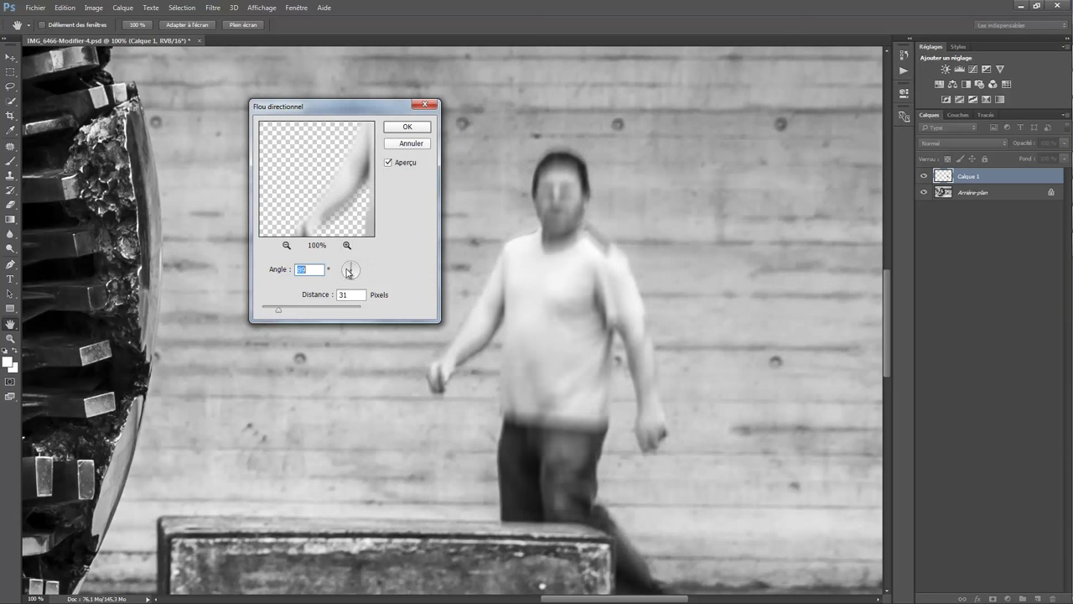
click(352, 265)
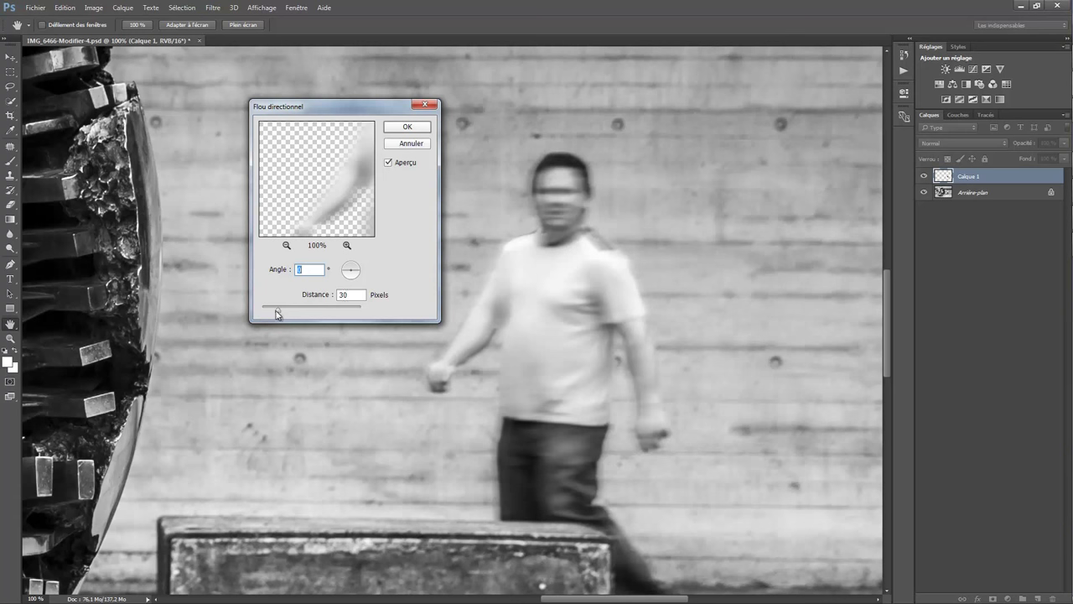
mouse_move(279, 310)
mouse_down()
mouse_move(263, 312)
mouse_move(275, 313)
mouse_up()
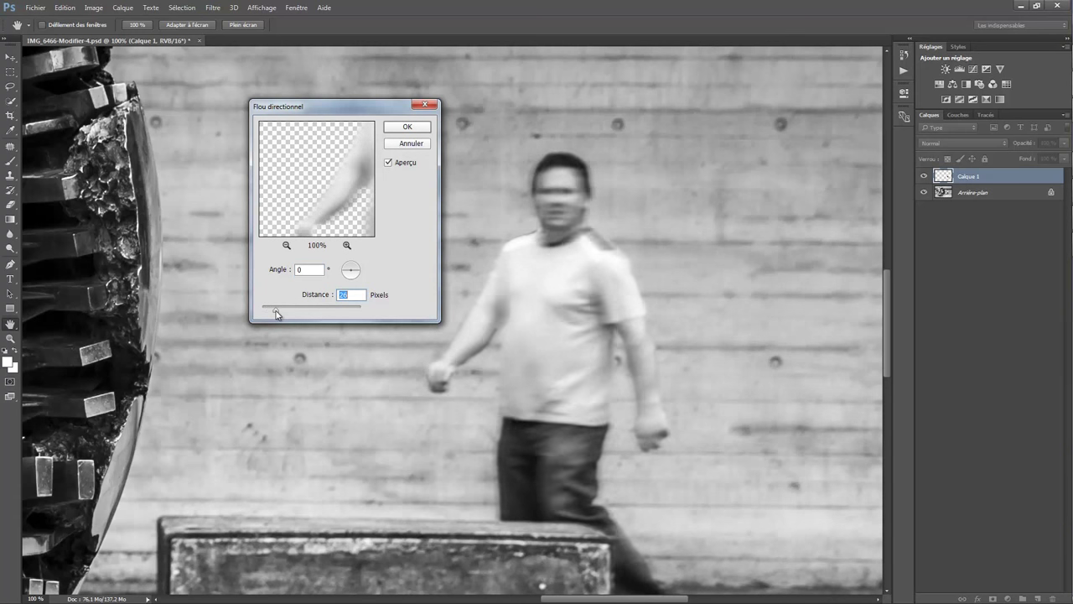
mouse_move(275, 313)
mouse_down()
mouse_move(320, 314)
mouse_move(281, 314)
mouse_up()
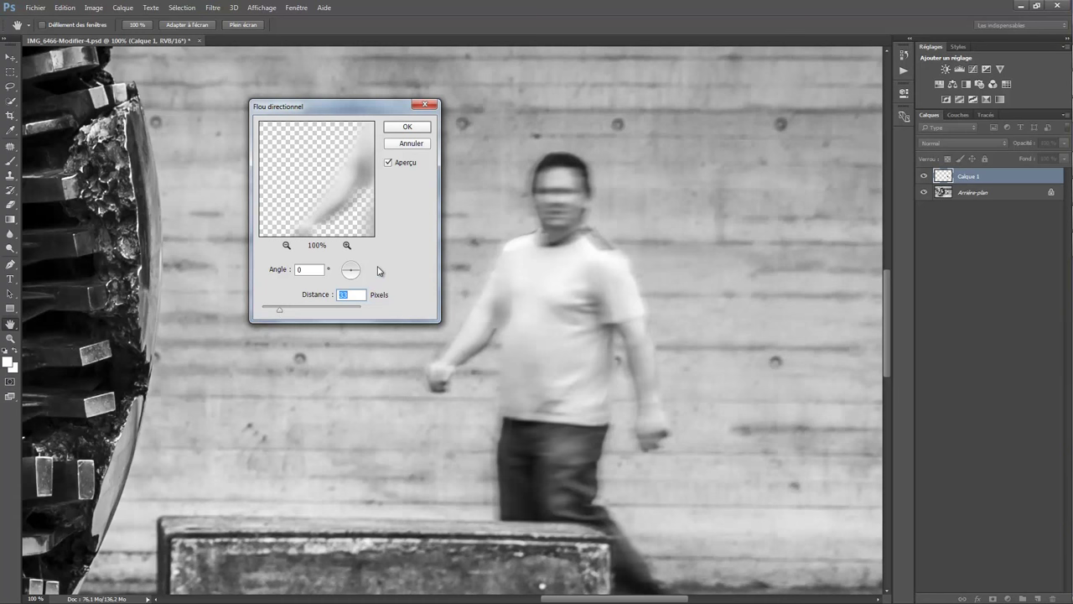
click(408, 127)
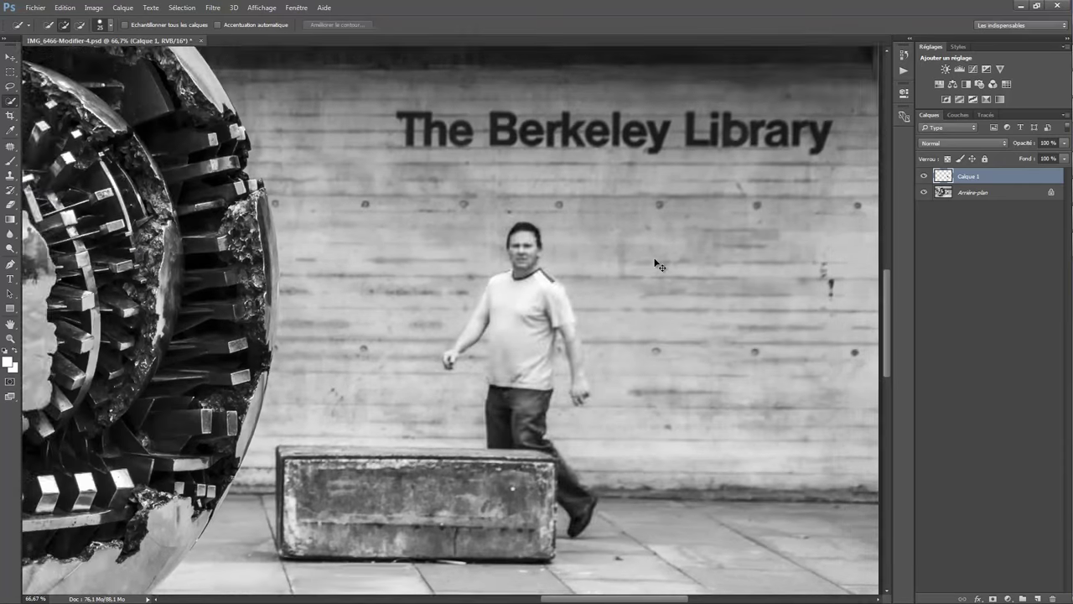
- Zoom out to see the whole motion-blurred photo
key(ctrl+minus)
key(ctrl+minus)
key(ctrl+minus)
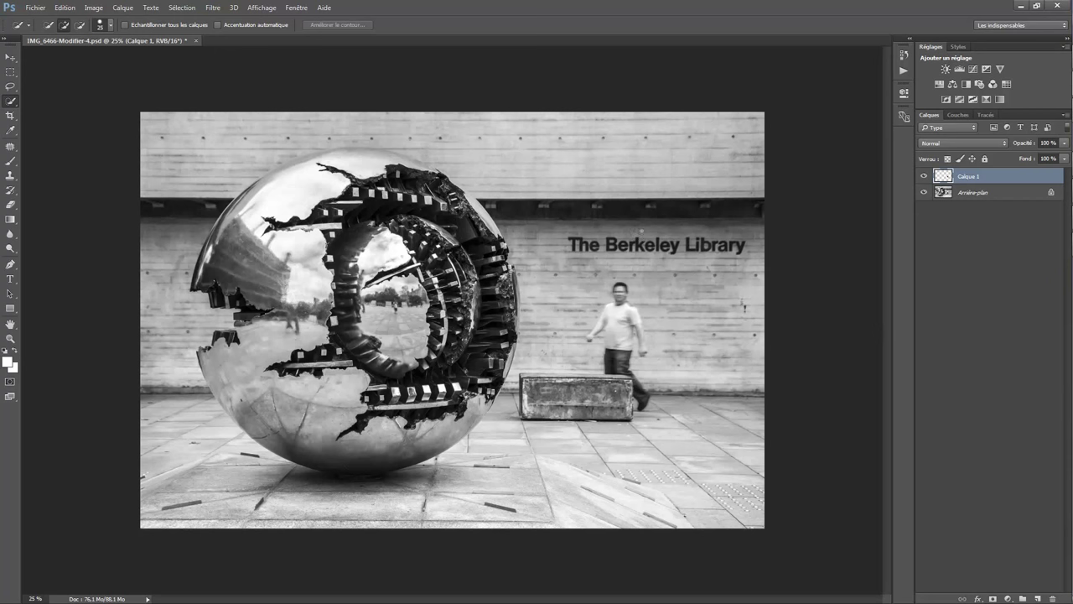
- Close Photoshop and answer Oui to save the blurred edit
click(196, 40)
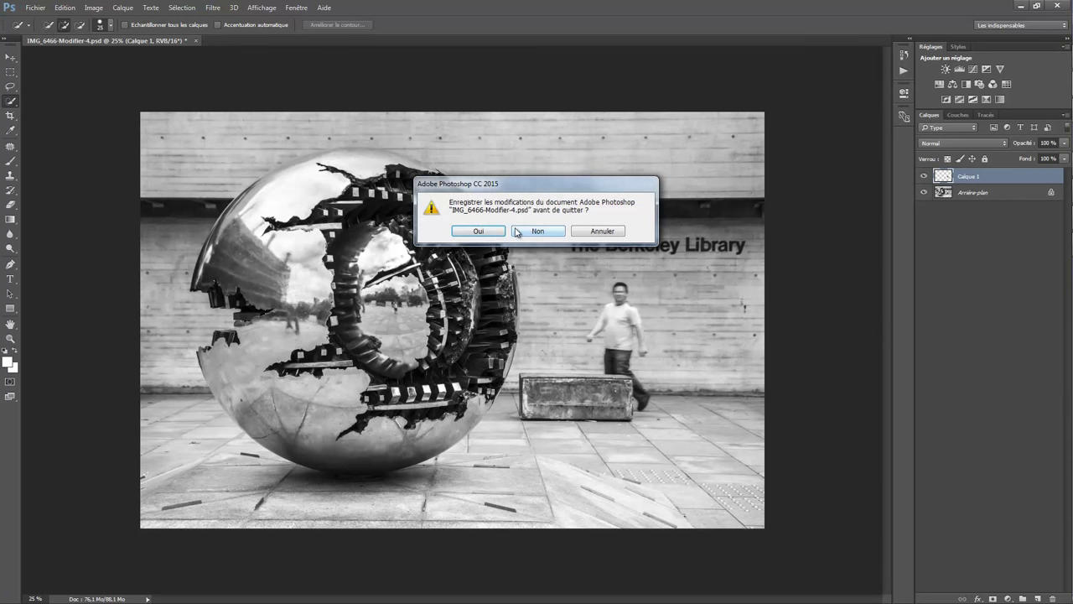
click(479, 233)
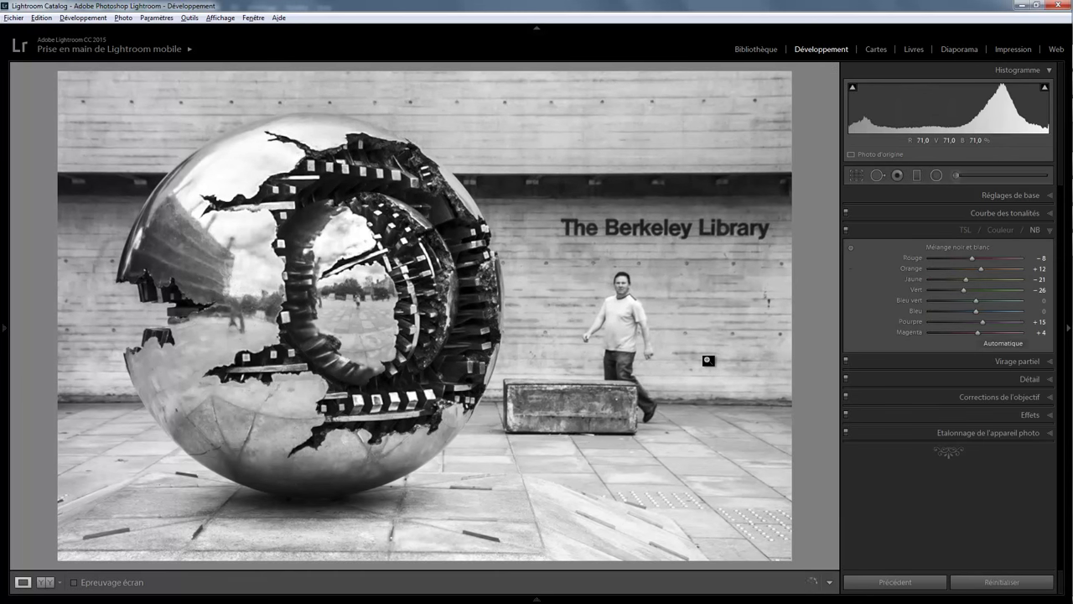
- Review the returned motion-blurred photo in Lightroom's Develop module, pressing V
key(v)
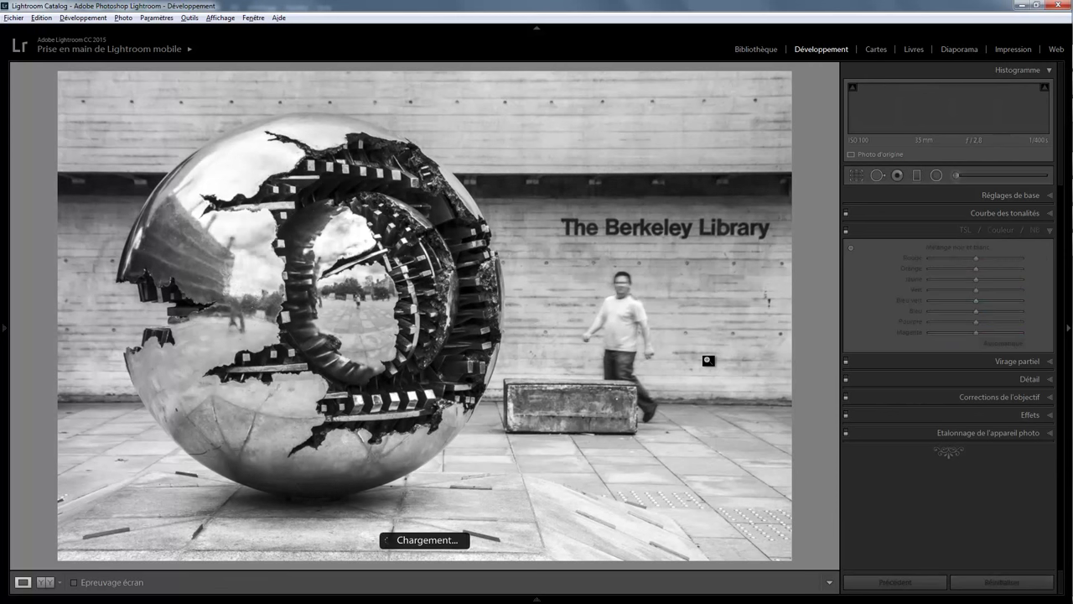